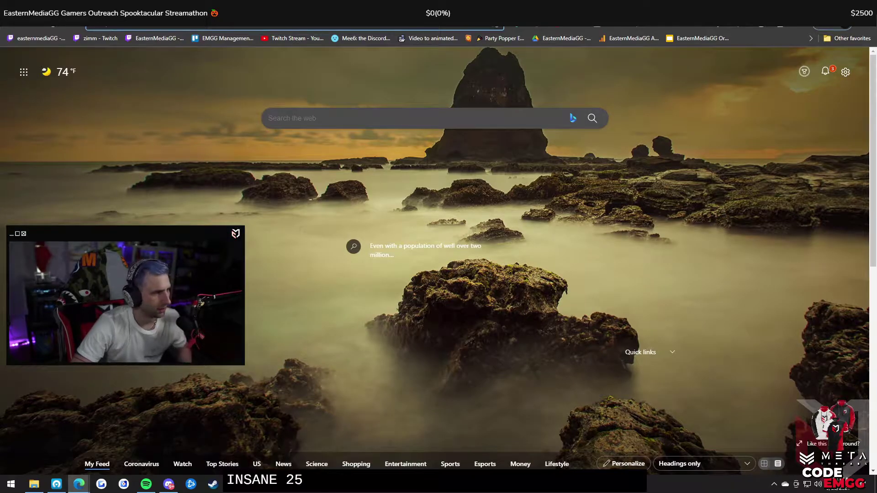
- Search for images of "apex background" and open the 1920x1080 waterfall and satellite dish wallpaper from Alpha Coders
{"action": "type", "text": "apex background"}
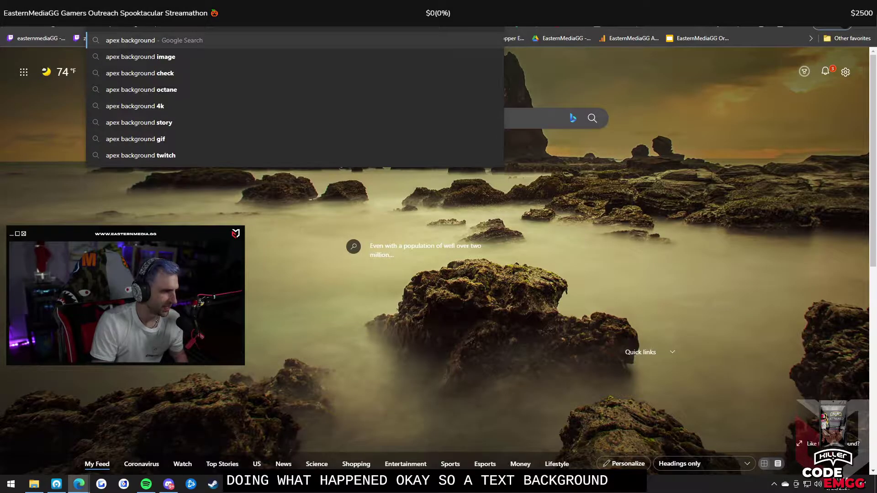
{"action": "key", "text": "Return"}
{"action": "left_click", "coordinate": [124, 95]}
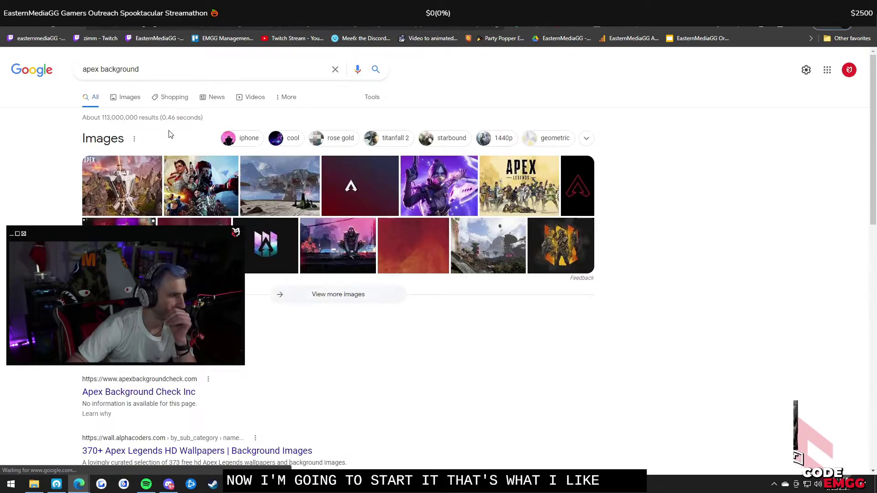
{"action": "left_click", "coordinate": [357, 185]}
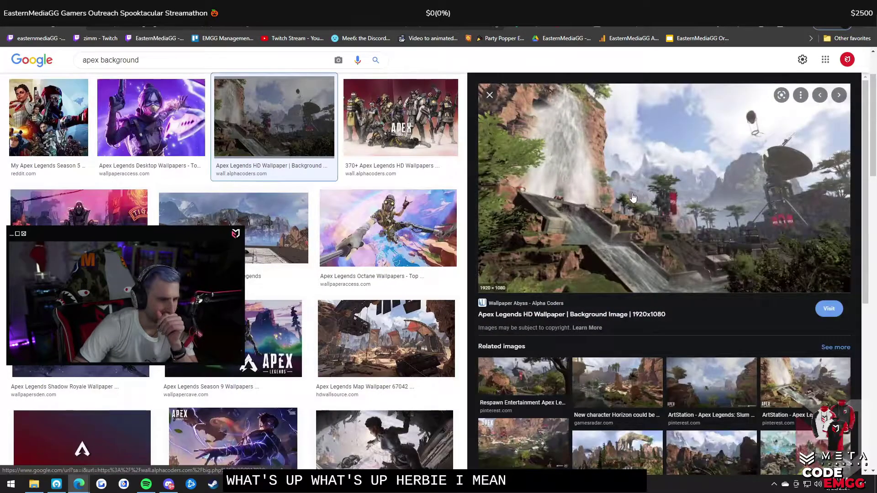
- Copy the waterfall wallpaper and paste it into the blank Untitled-1 document in Photoshop
{"action": "right_click", "coordinate": [616, 172]}
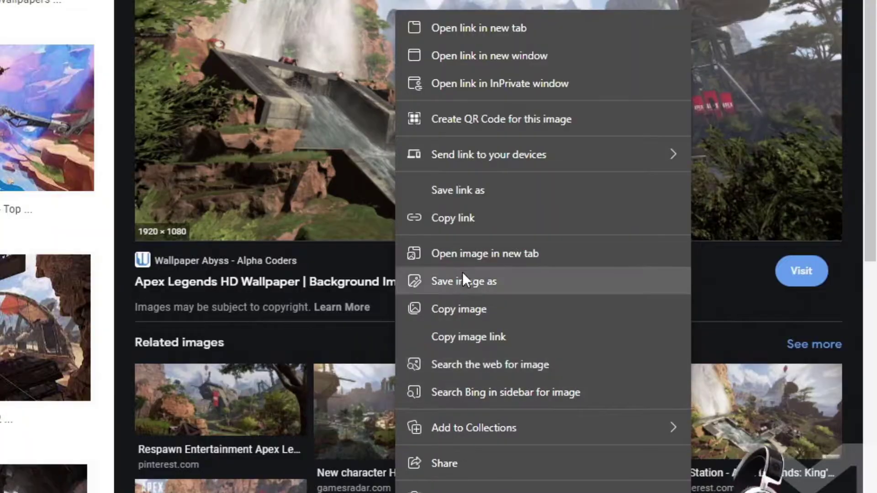
{"action": "left_click", "coordinate": [648, 328]}
{"action": "key", "text": "alt+Tab"}
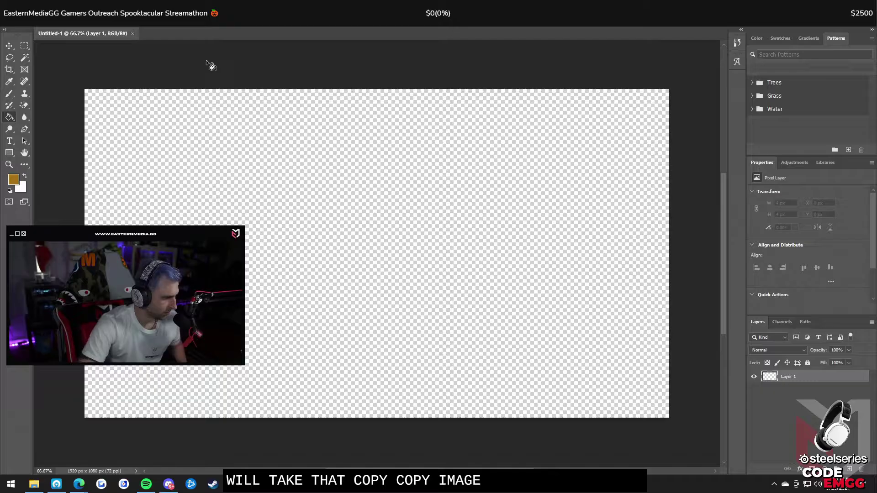
{"action": "key", "text": "ctrl+v"}
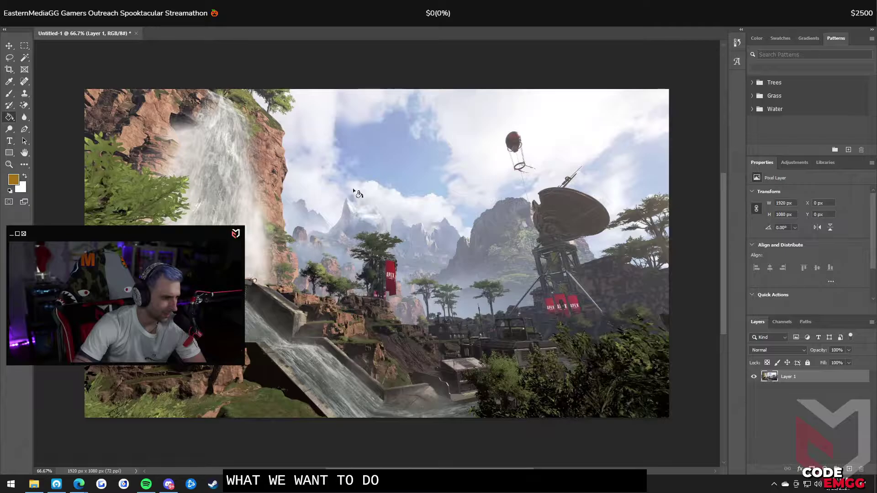
- Mute the colours of the background image by lowering its saturation with a Hue/Saturation adjustment
{"action": "left_click", "coordinate": [49, 5]}
{"action": "mouse_move", "coordinate": [119, 28]}
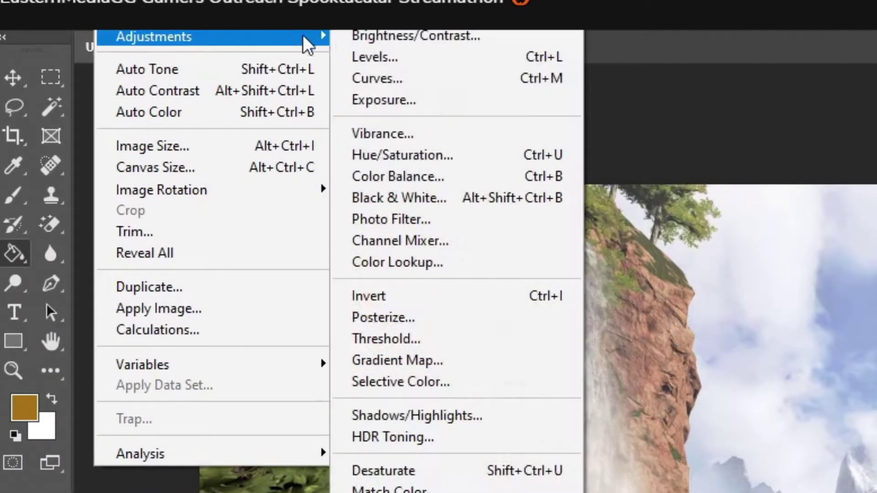
{"action": "left_click", "coordinate": [402, 156]}
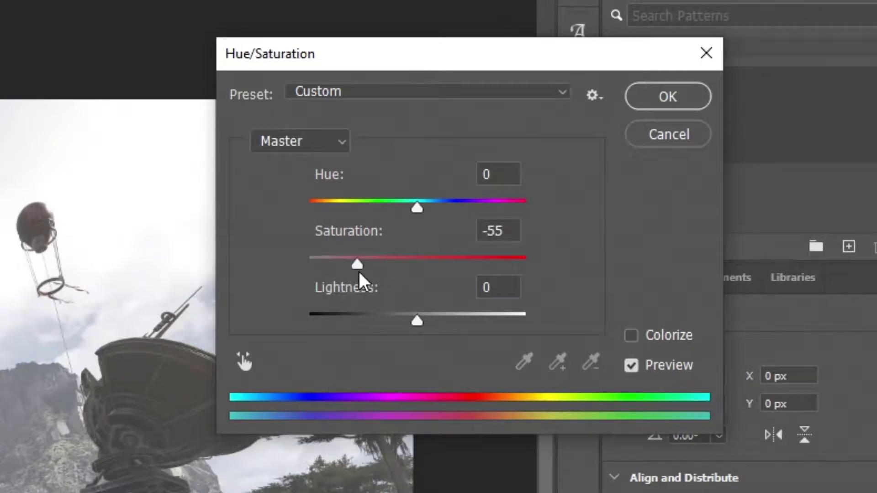
{"action": "left_click_drag", "start_coordinate": [359, 273], "coordinate": [348, 273]}
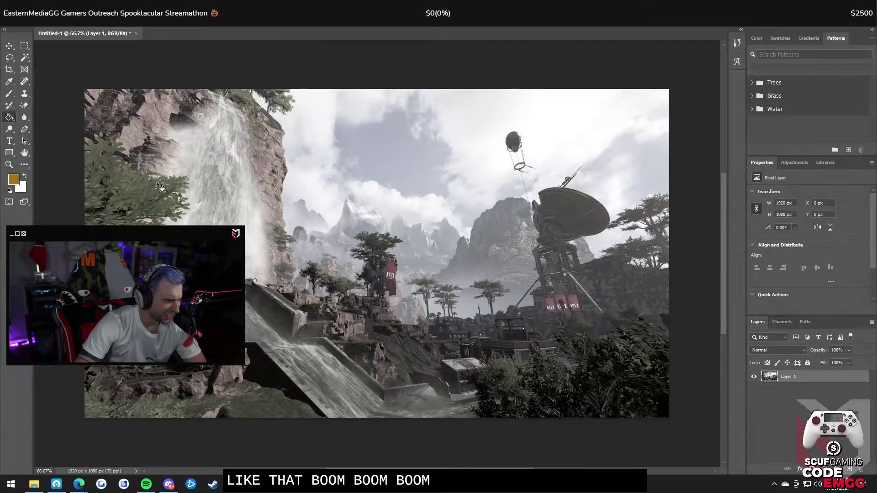
- Put the background image out of focus with a Gaussian Blur of 3.4 pixels radius
{"action": "left_click", "coordinate": [122, 6]}
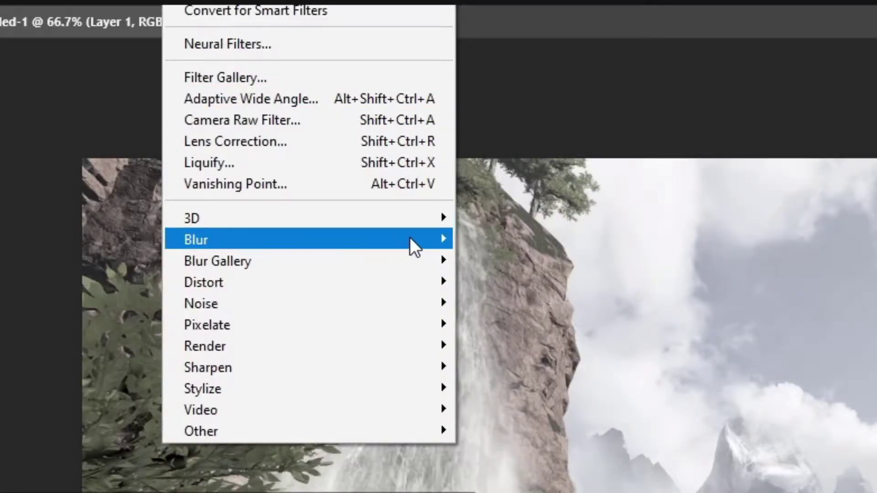
{"action": "mouse_move", "coordinate": [215, 122]}
{"action": "left_click", "coordinate": [470, 237]}
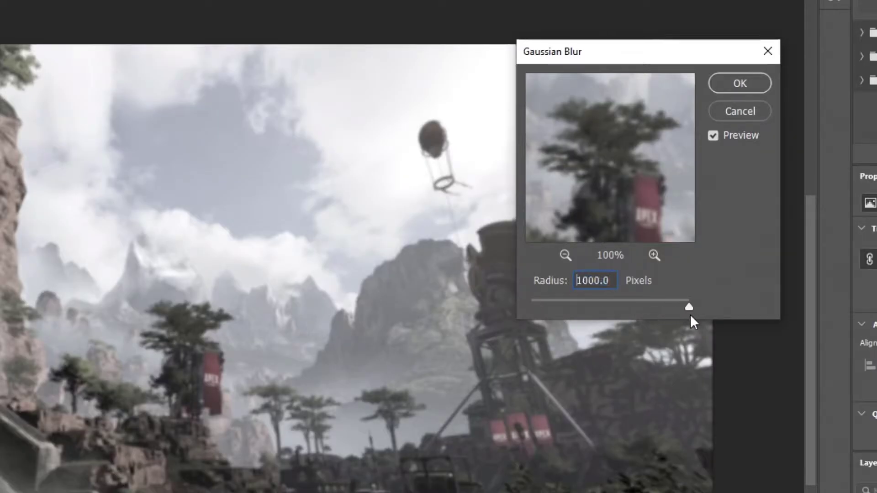
{"action": "left_click_drag", "start_coordinate": [691, 315], "coordinate": [556, 306]}
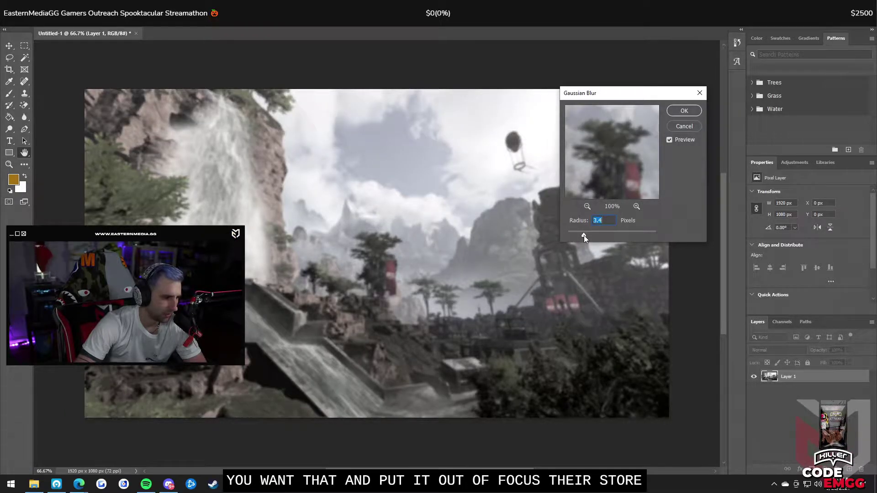
{"action": "key", "text": "Return"}
- Switch to the browser, search images for "bloodhound png", and open the black and red Bloodhound with a raised fist
{"action": "mouse_move", "coordinate": [80, 483]}
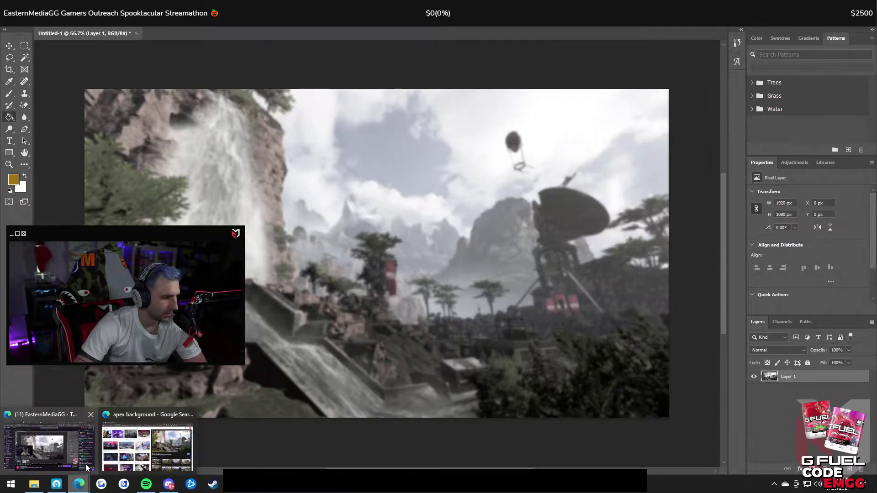
{"action": "left_click", "coordinate": [146, 437]}
{"action": "triple_click", "coordinate": [134, 62]}
{"action": "type", "text": "b"}
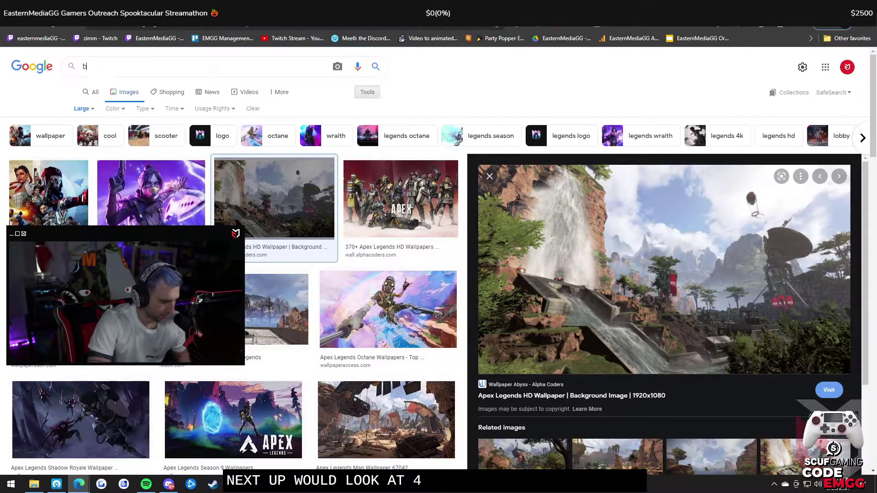
{"action": "type", "text": "loodhound png"}
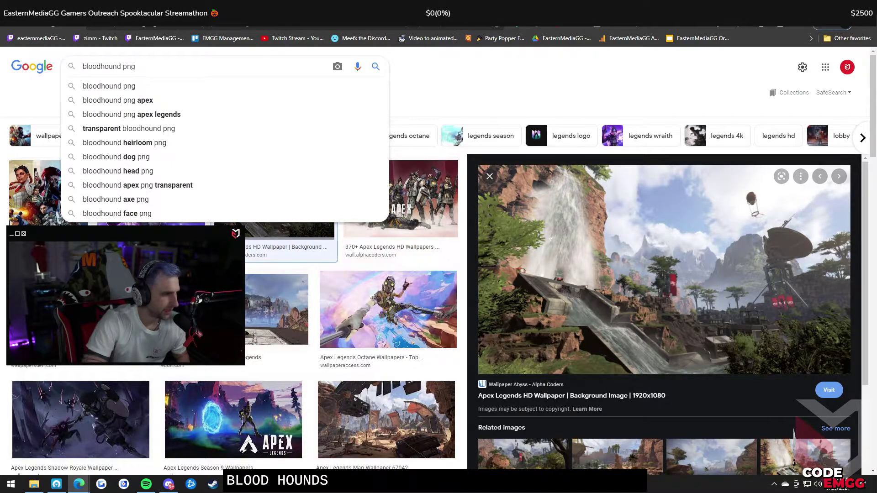
{"action": "key", "text": "Return"}
{"action": "scroll", "coordinate": [713, 204], "scroll_direction": "up", "scroll_amount": 2}
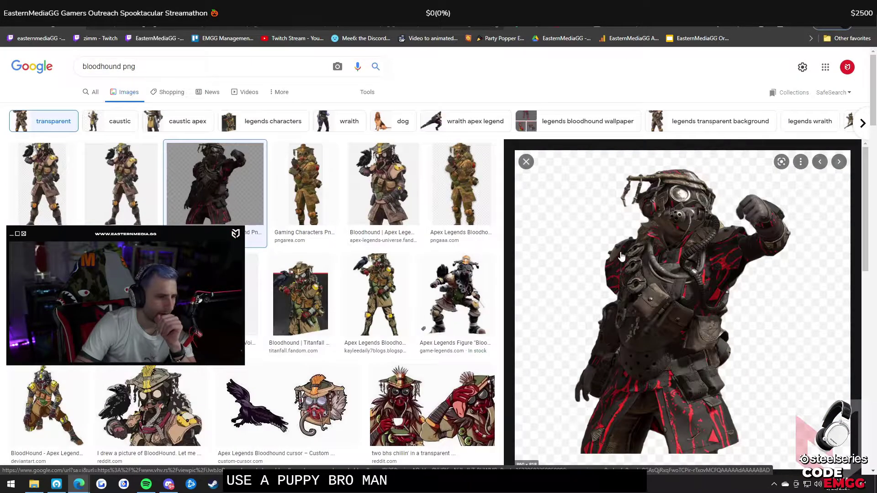
- Save the black and red Bloodhound PNG image to the computer
{"action": "right_click", "coordinate": [668, 172]}
{"action": "left_click", "coordinate": [723, 300]}
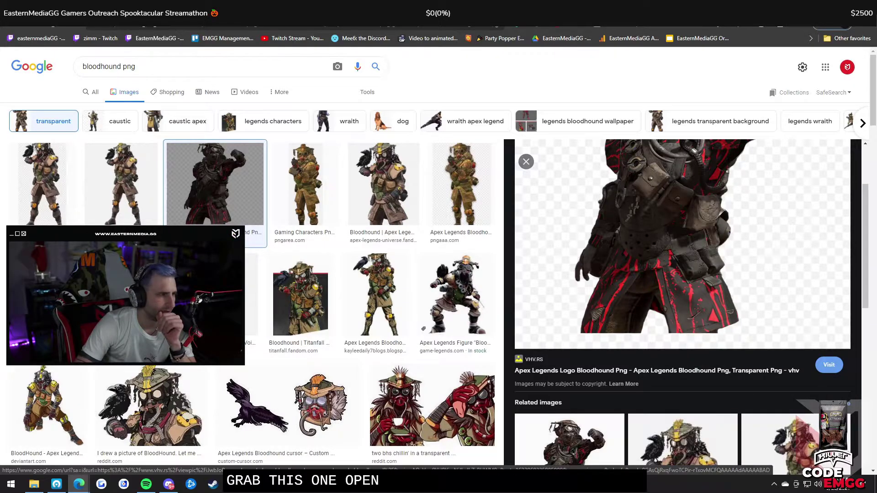
{"action": "right_click", "coordinate": [390, 192]}
{"action": "left_click", "coordinate": [440, 228]}
- Open the saved Bloodhound PNG in Photoshop and move the picture onto the blurred background in Untitled-1
{"action": "key", "text": "alt+Tab"}
{"action": "left_click", "coordinate": [19, 5]}
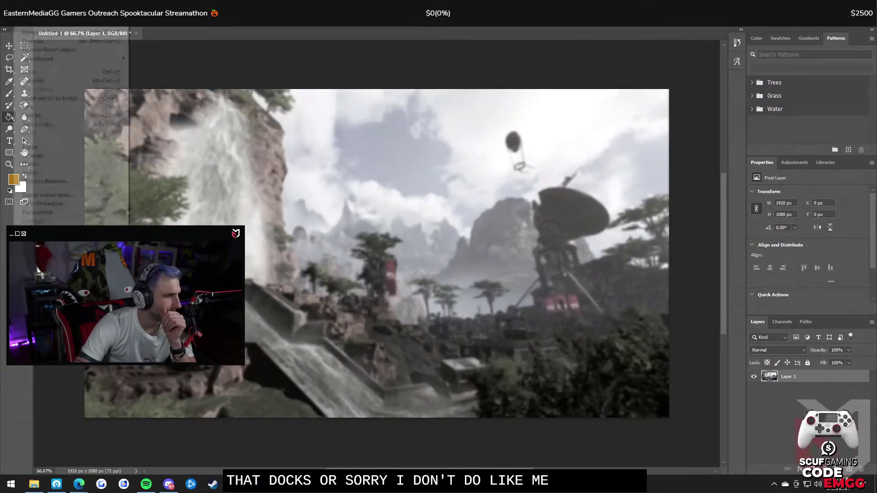
{"action": "left_click", "coordinate": [27, 23]}
{"action": "left_click", "coordinate": [51, 86]}
{"action": "double_click", "coordinate": [107, 88]}
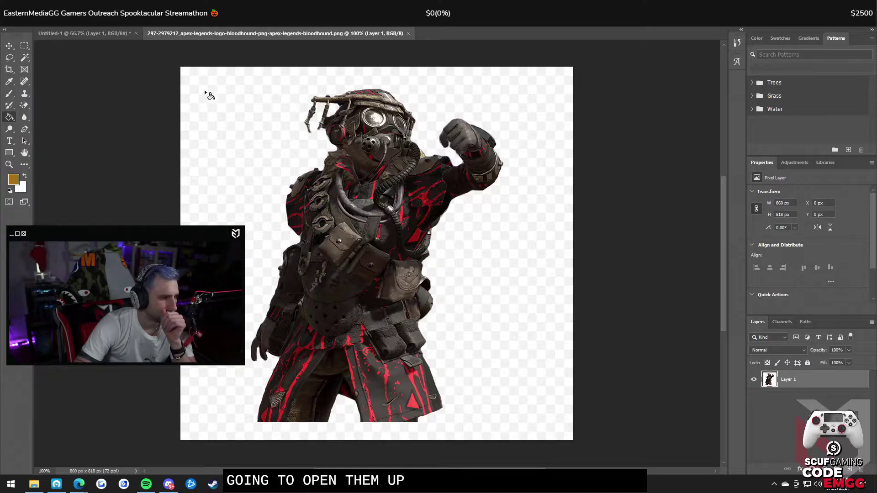
{"action": "left_click", "coordinate": [9, 46]}
{"action": "left_click_drag", "start_coordinate": [201, 100], "coordinate": [340, 246]}
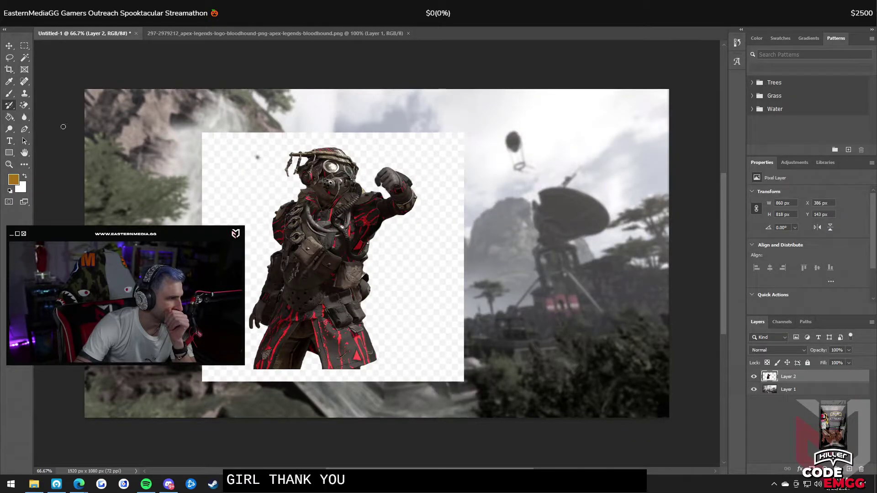
- Remove the white checkered backdrop around the Bloodhound character with the Magic Eraser Tool
{"action": "right_click", "coordinate": [24, 105]}
{"action": "left_click", "coordinate": [53, 114]}
{"action": "right_click", "coordinate": [24, 105]}
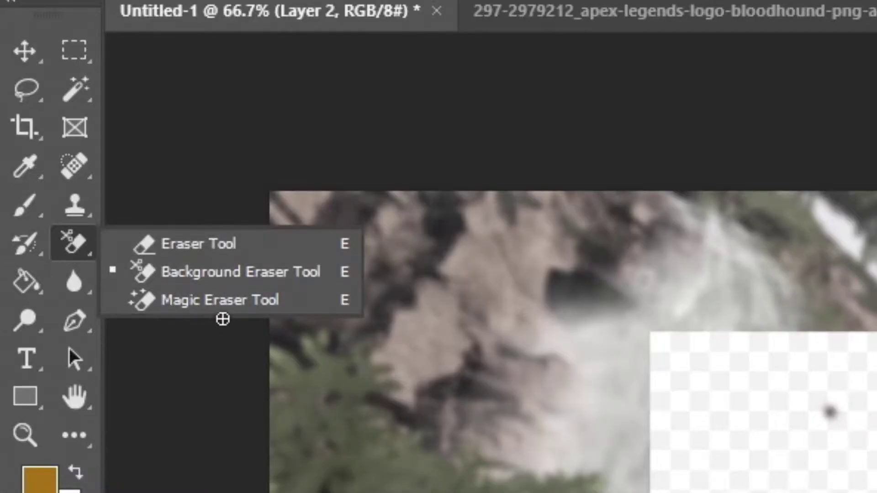
{"action": "left_click", "coordinate": [231, 305]}
{"action": "left_click", "coordinate": [731, 442]}
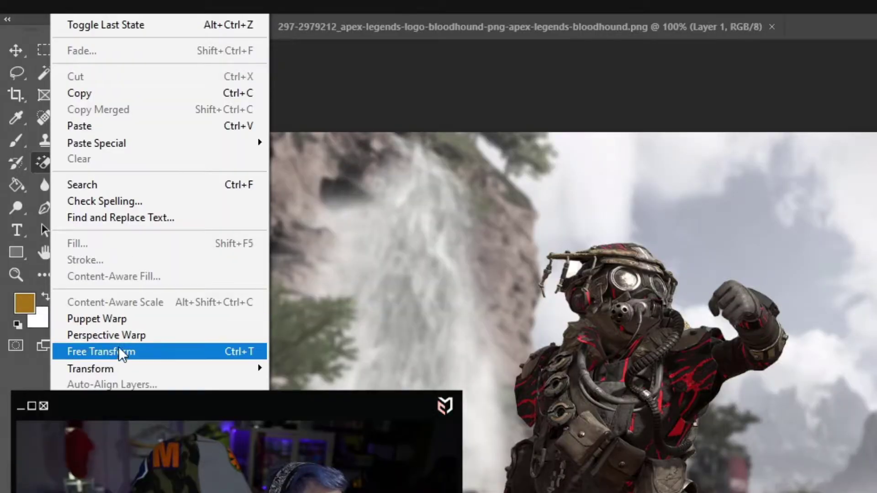
- Enlarge the Bloodhound character with Free Transform to about 880 by 1160 px along the canvas's left side
{"action": "left_click", "coordinate": [121, 350]}
{"action": "left_click_drag", "start_coordinate": [277, 194], "coordinate": [353, 92]}
{"action": "key", "text": "Return"}
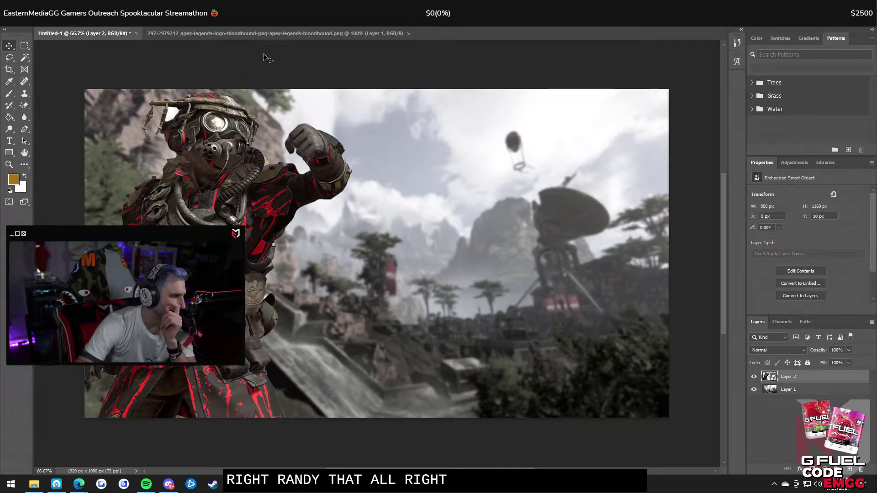
- Raise the saturation of the Bloodhound layer to +26 with a Hue/Saturation adjustment
{"action": "left_click", "coordinate": [51, 5]}
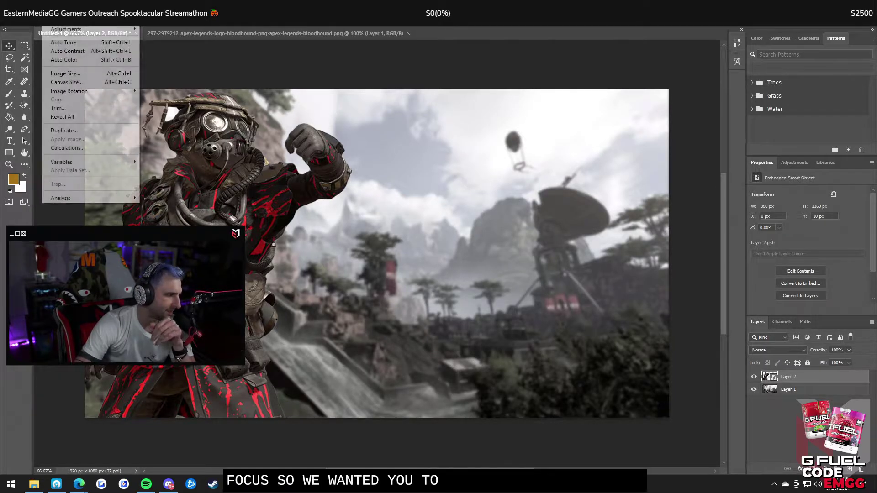
{"action": "mouse_move", "coordinate": [69, 29]}
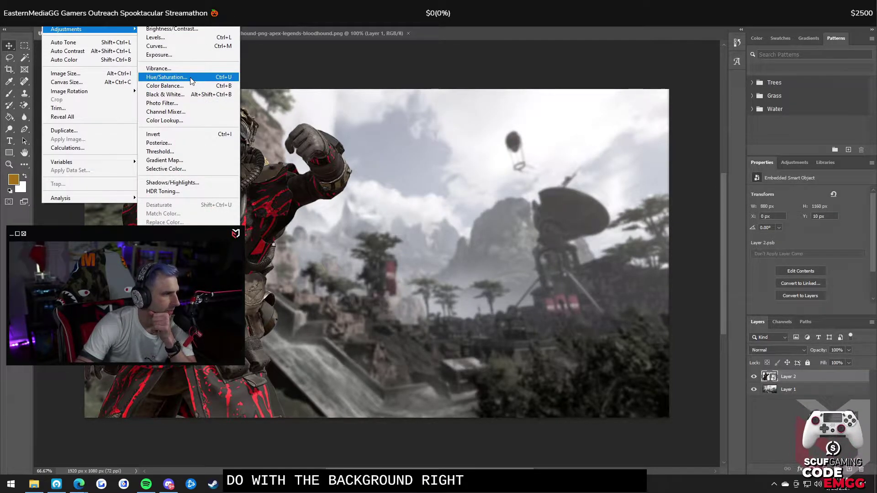
{"action": "left_click", "coordinate": [191, 78]}
{"action": "left_click_drag", "start_coordinate": [416, 182], "coordinate": [424, 183]}
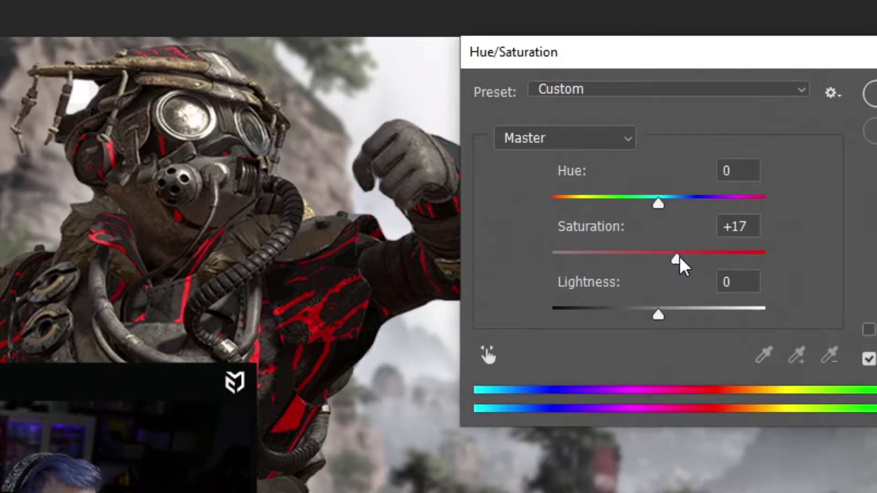
{"action": "left_click_drag", "start_coordinate": [679, 255], "coordinate": [686, 256]}
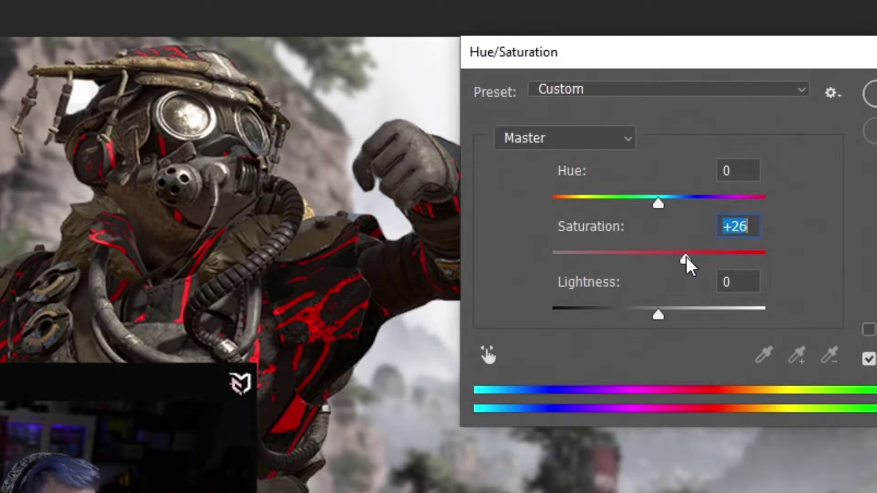
{"action": "left_click", "coordinate": [870, 94]}
- Apply the Sharpen filter to the Bloodhound layer
{"action": "left_click", "coordinate": [122, 6]}
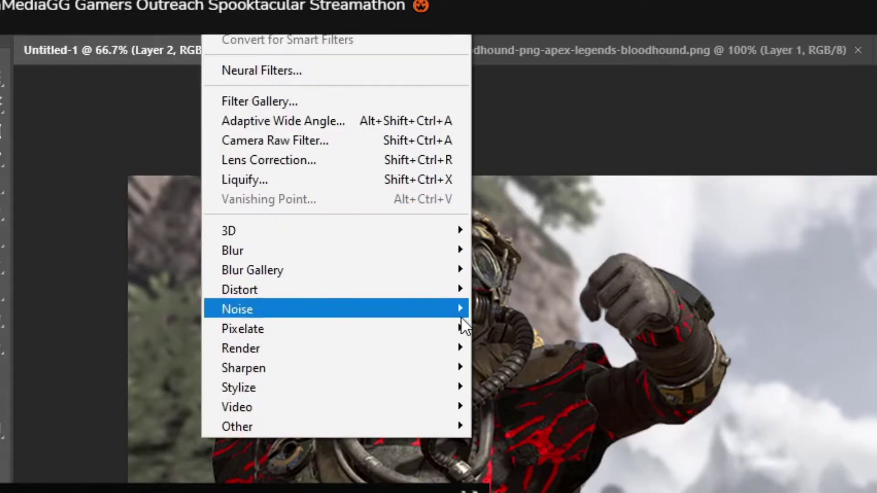
{"action": "mouse_move", "coordinate": [466, 365]}
{"action": "left_click", "coordinate": [547, 387]}
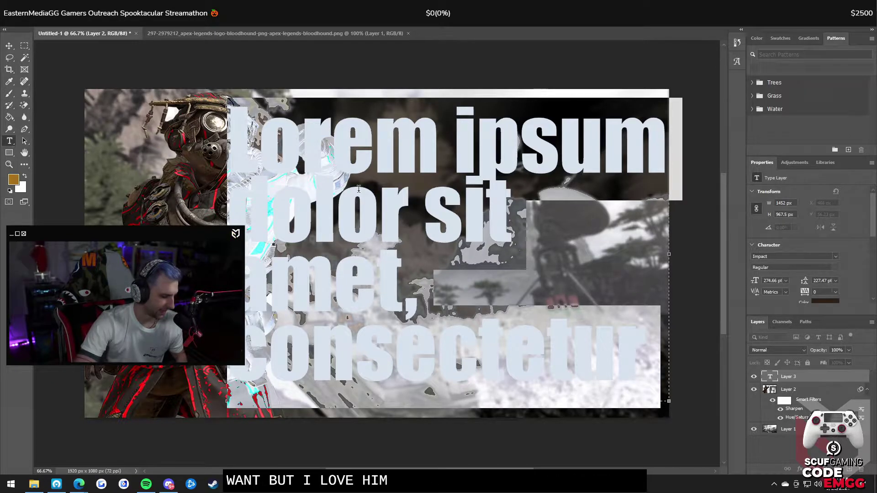
- Enter the headline "CRAZY 25 KILL GAME" in an Impact text box over the background
{"action": "type", "text": "CRAZ"}
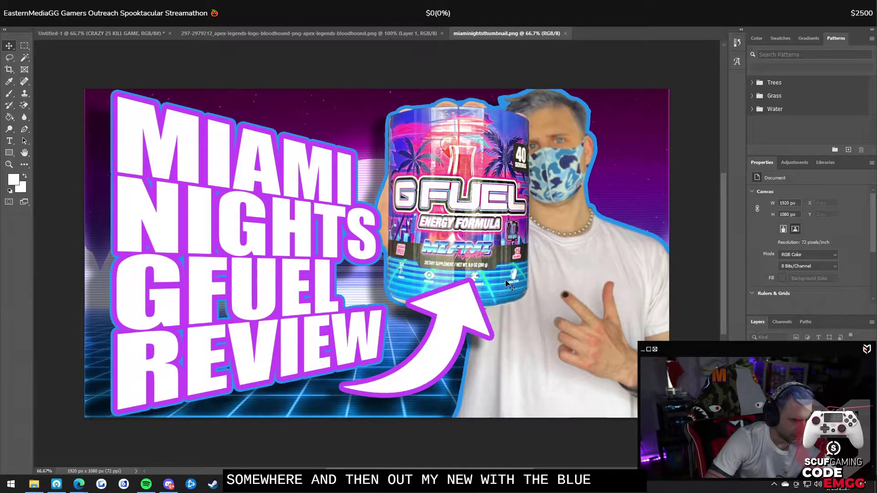
- Return to the Untitled-1 document and enlarge the whole "CRAZY 25 KILL GAME" headline to 402 pt
{"action": "left_click", "coordinate": [219, 33]}
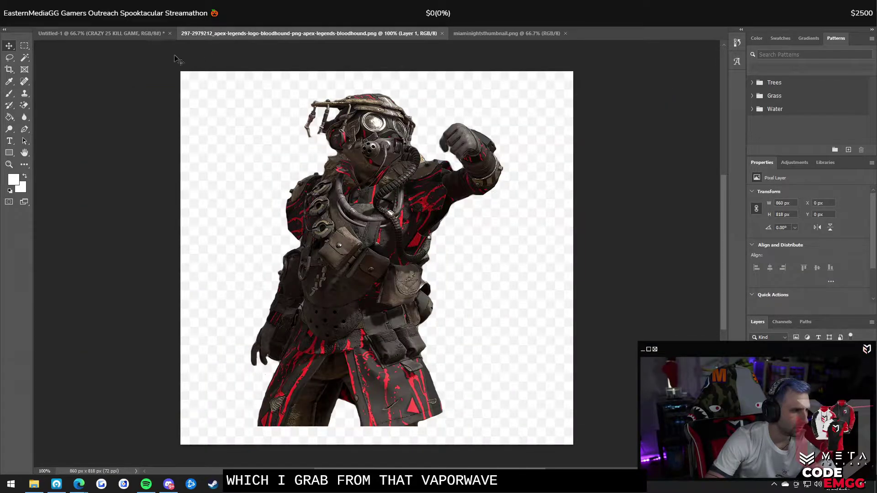
{"action": "left_click", "coordinate": [111, 34]}
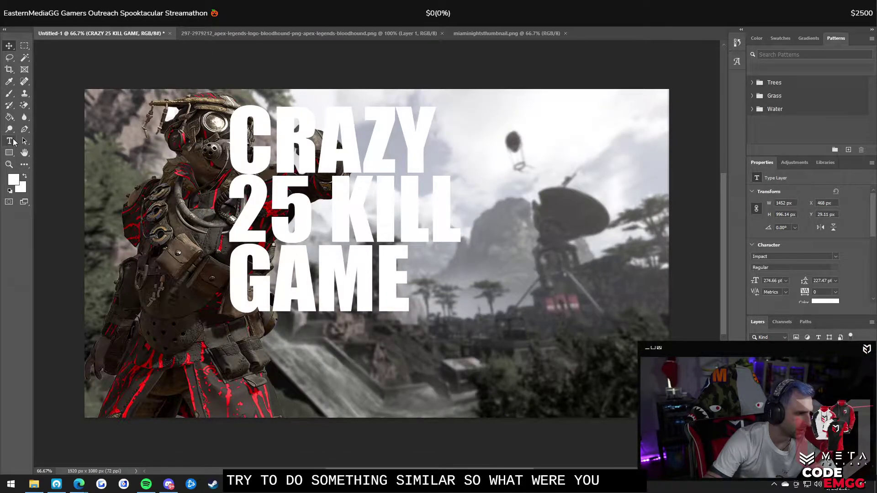
{"action": "left_click", "coordinate": [11, 141]}
{"action": "left_click_drag", "start_coordinate": [407, 292], "coordinate": [192, 110]}
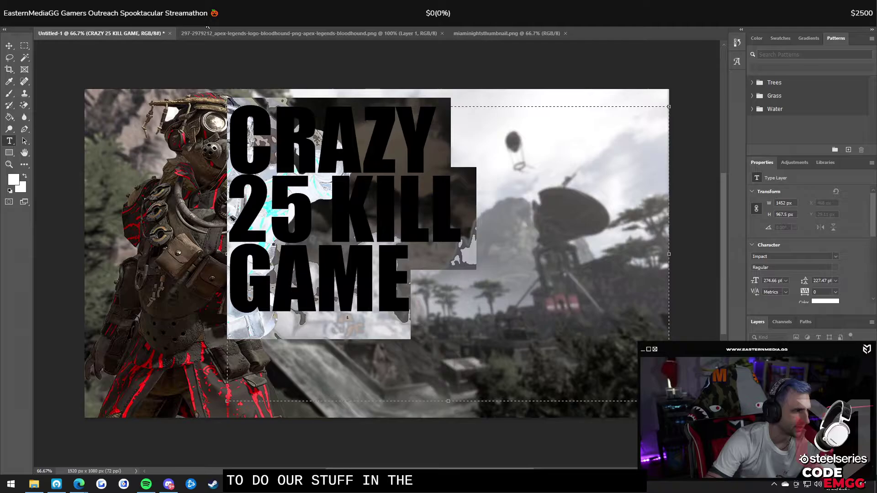
{"action": "key", "text": "ctrl+shift+period"}
{"action": "key", "text": "ctrl+shift+period"}
{"action": "key", "text": "ctrl+shift+period"}
{"action": "key", "text": "ctrl+shift+period"}
{"action": "key", "text": "ctrl+shift+period"}
{"action": "key", "text": "ctrl+shift+period"}
{"action": "key", "text": "ctrl+shift+period"}
{"action": "key", "text": "ctrl+shift+period"}
{"action": "key", "text": "ctrl+shift+period"}
{"action": "key", "text": "ctrl+shift+period"}
{"action": "key", "text": "ctrl+shift+period"}
{"action": "key", "text": "ctrl+shift+period"}
{"action": "key", "text": "ctrl+shift+period"}
{"action": "key", "text": "ctrl+shift+period"}
{"action": "key", "text": "ctrl+shift+period"}
{"action": "key", "text": "ctrl+shift+period"}
{"action": "key", "text": "ctrl+shift+period"}
{"action": "key", "text": "ctrl+shift+period"}
{"action": "key", "text": "ctrl+shift+period"}
{"action": "key", "text": "ctrl+shift+period"}
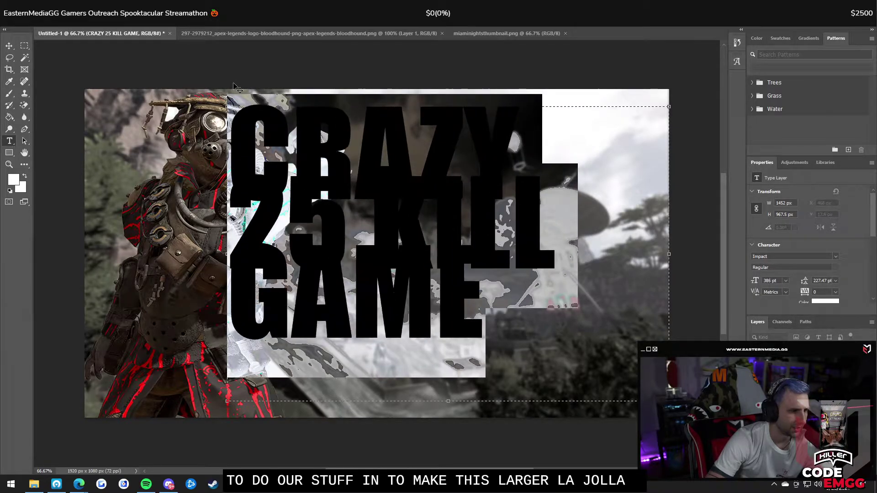
{"action": "key", "text": "ctrl+shift+period"}
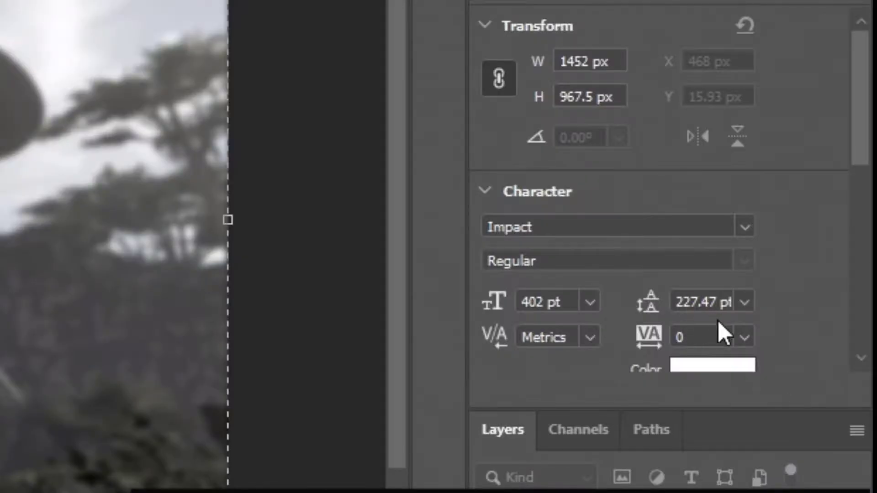
- Tighten the headline's line spacing to 331 pt and move the text right to X 752 px, beside Bloodhound
{"action": "left_click", "coordinate": [835, 281]}
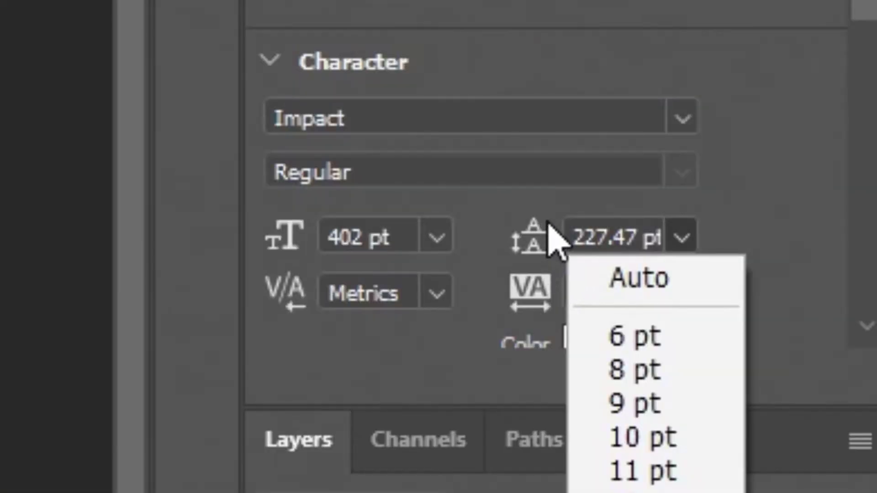
{"action": "key", "text": "Down"}
{"action": "key", "text": "Down"}
{"action": "key", "text": "Down"}
{"action": "key", "text": "Down"}
{"action": "key", "text": "Down"}
{"action": "key", "text": "Down"}
{"action": "key", "text": "Down"}
{"action": "key", "text": "Down"}
{"action": "key", "text": "Down"}
{"action": "key", "text": "Down"}
{"action": "key", "text": "Down"}
{"action": "key", "text": "Down"}
{"action": "key", "text": "Down"}
{"action": "key", "text": "Down"}
{"action": "key", "text": "Down"}
{"action": "key", "text": "Down"}
{"action": "key", "text": "Down"}
{"action": "key", "text": "Down"}
{"action": "key", "text": "Down"}
{"action": "key", "text": "Down"}
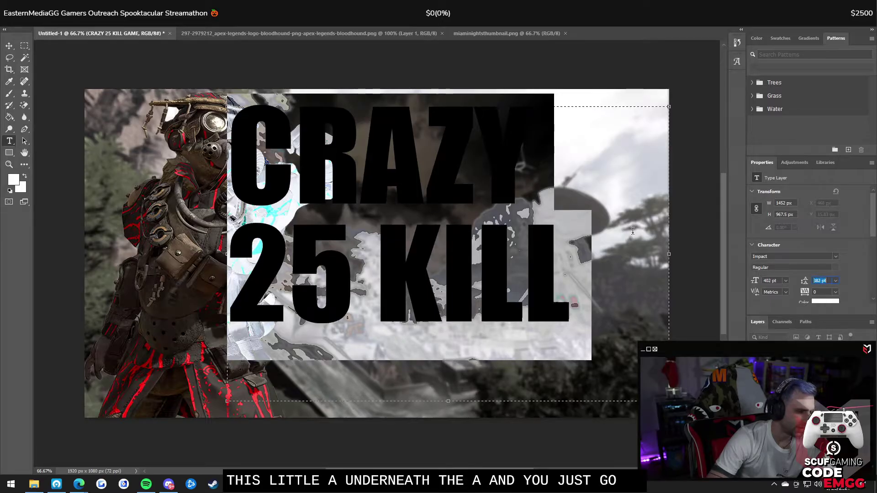
{"action": "left_click_drag", "start_coordinate": [383, 177], "coordinate": [469, 173]}
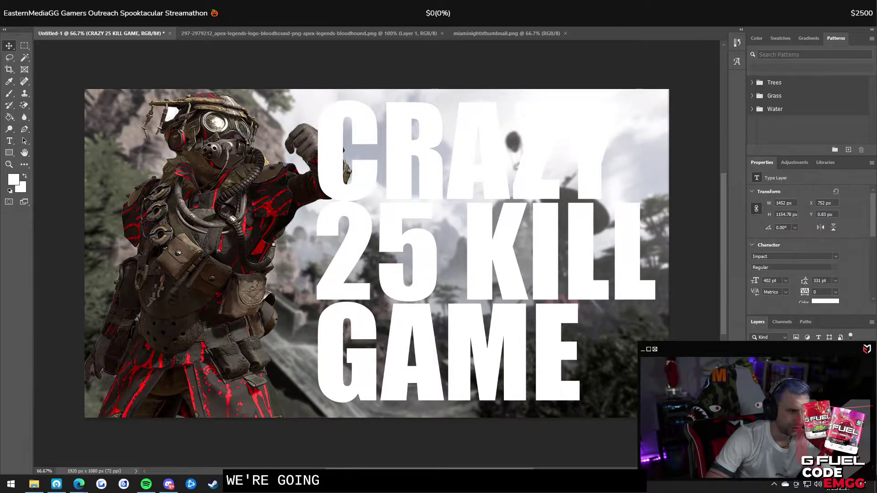
- Add an 11 px outside stroke to the headline in a bright red sampled from Bloodhound's outfit
{"action": "double_click", "coordinate": [813, 384]}
{"action": "left_click", "coordinate": [548, 186]}
{"action": "left_click", "coordinate": [663, 206]}
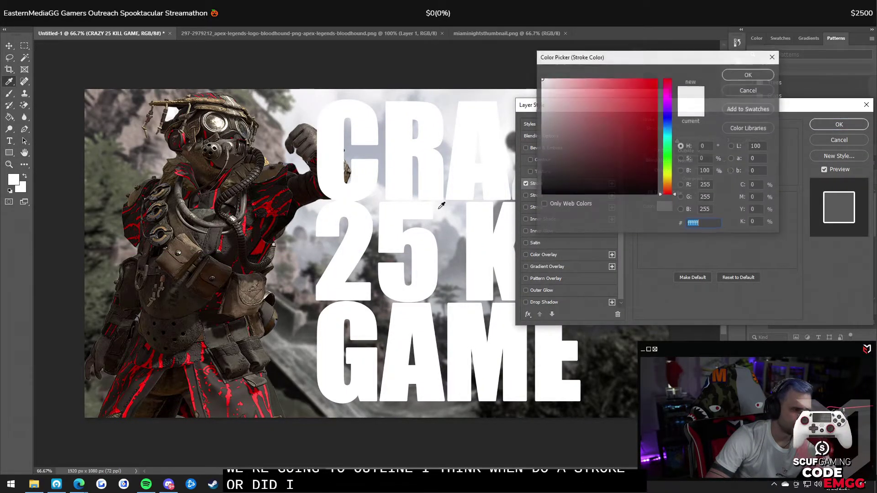
{"action": "left_click", "coordinate": [273, 199]}
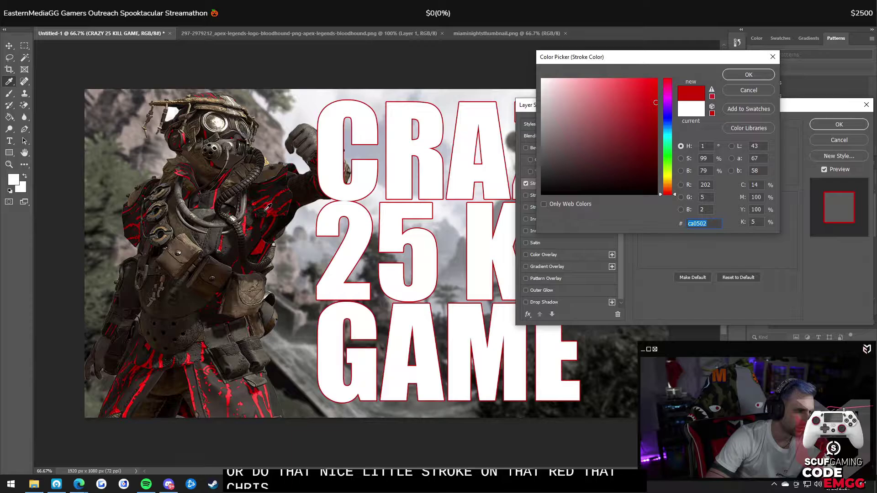
{"action": "key", "text": "Return"}
{"action": "key", "text": "Up"}
{"action": "key", "text": "Up"}
{"action": "key", "text": "Up"}
{"action": "key", "text": "Up"}
{"action": "key", "text": "Up"}
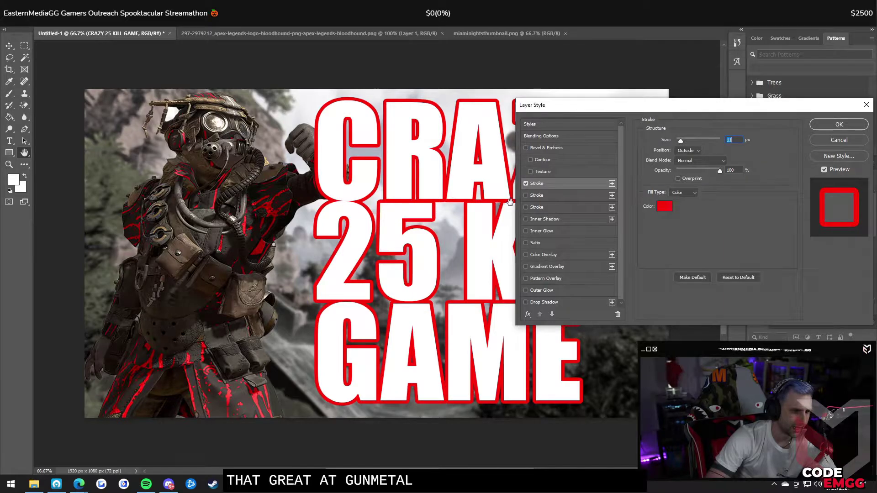
- Enable a second stroke on the headline and colour it dark gunmetal 1e1915, sampled from Bloodhound's gear
{"action": "left_click", "coordinate": [525, 195]}
{"action": "left_click", "coordinate": [665, 205]}
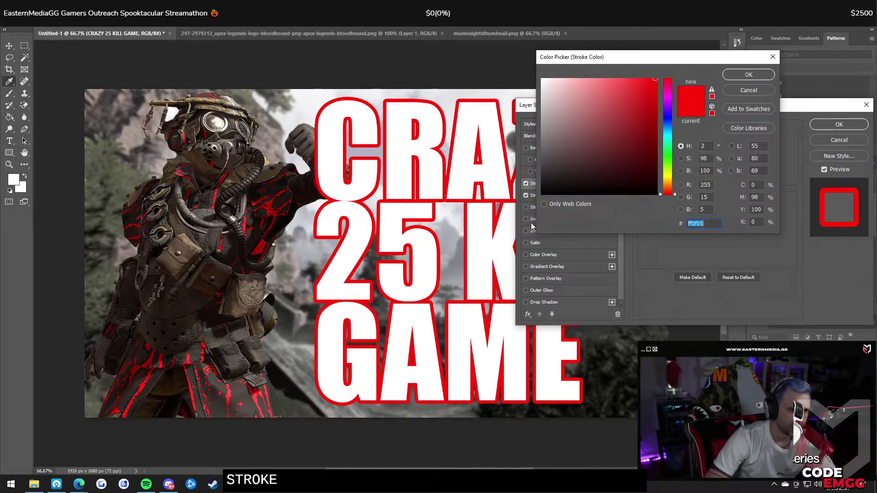
{"action": "left_click", "coordinate": [261, 231]}
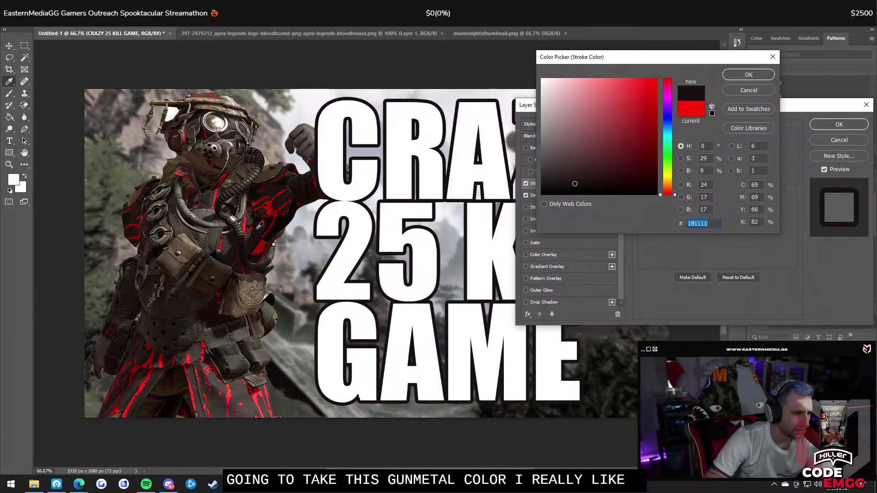
{"action": "left_click", "coordinate": [561, 181]}
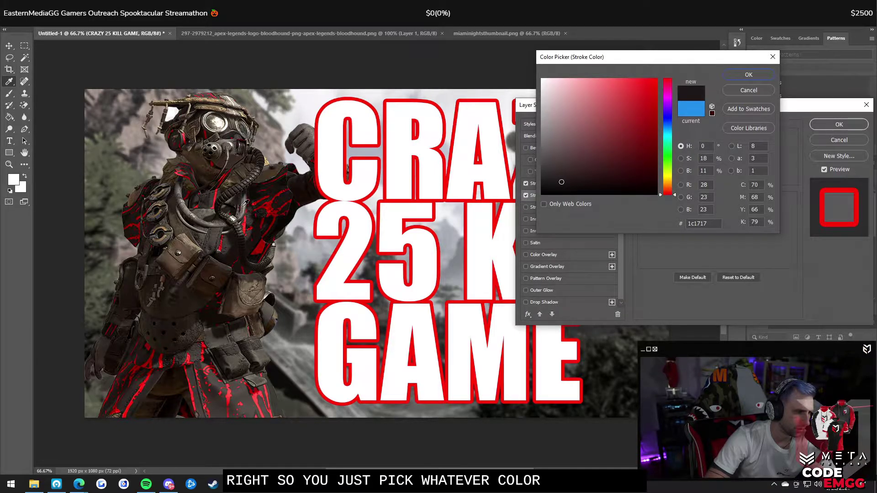
{"action": "left_click", "coordinate": [236, 246]}
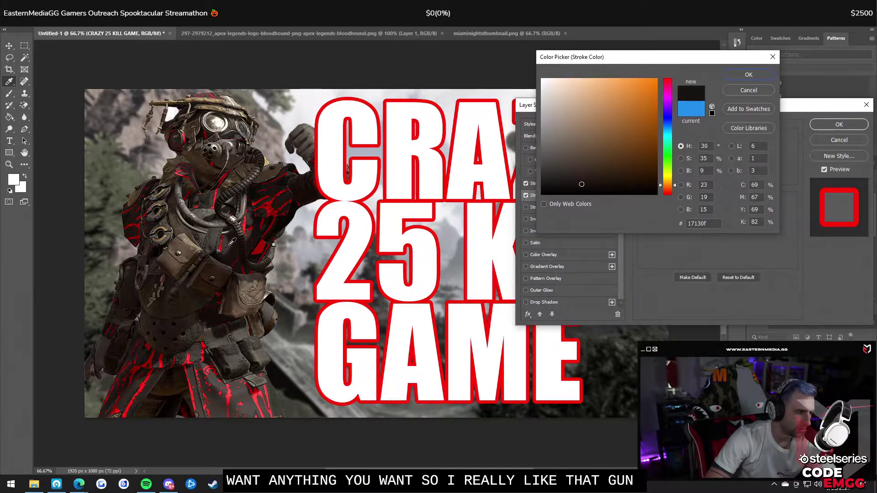
{"action": "left_click", "coordinate": [230, 244]}
{"action": "left_click", "coordinate": [231, 242]}
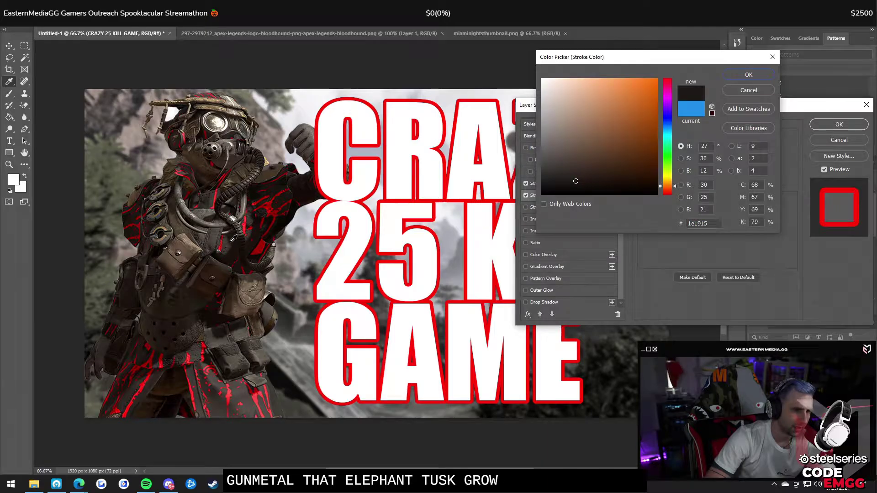
{"action": "key", "text": "Return"}
- Increase the second stroke's size to form a thick dark outline around the headline's red stroke
{"action": "left_click_drag", "start_coordinate": [737, 139], "coordinate": [696, 147]}
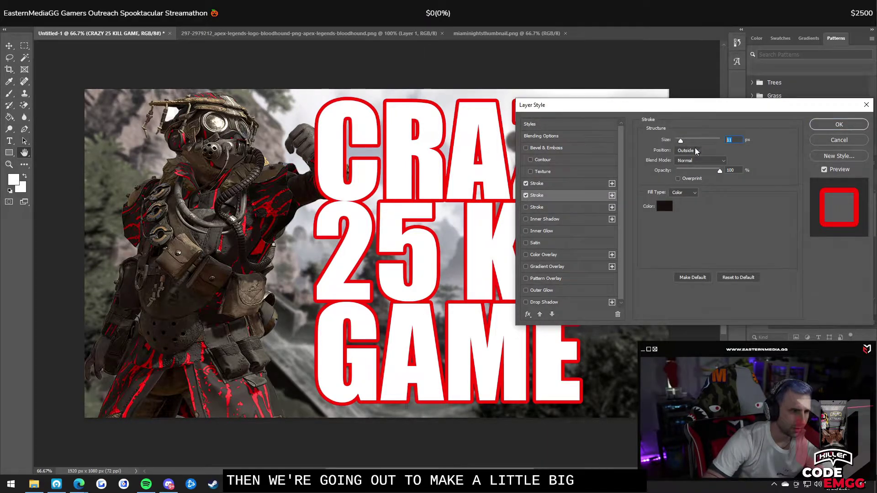
{"action": "key", "text": "Up"}
{"action": "key", "text": "Up"}
{"action": "key", "text": "Up"}
{"action": "key", "text": "Up"}
{"action": "key", "text": "Up"}
{"action": "key", "text": "Up"}
{"action": "key", "text": "Up"}
{"action": "key", "text": "Up"}
{"action": "key", "text": "Up"}
{"action": "key", "text": "Up"}
{"action": "key", "text": "Up"}
{"action": "key", "text": "Up"}
{"action": "key", "text": "Up"}
{"action": "key", "text": "Up"}
{"action": "key", "text": "Up"}
{"action": "key", "text": "Up"}
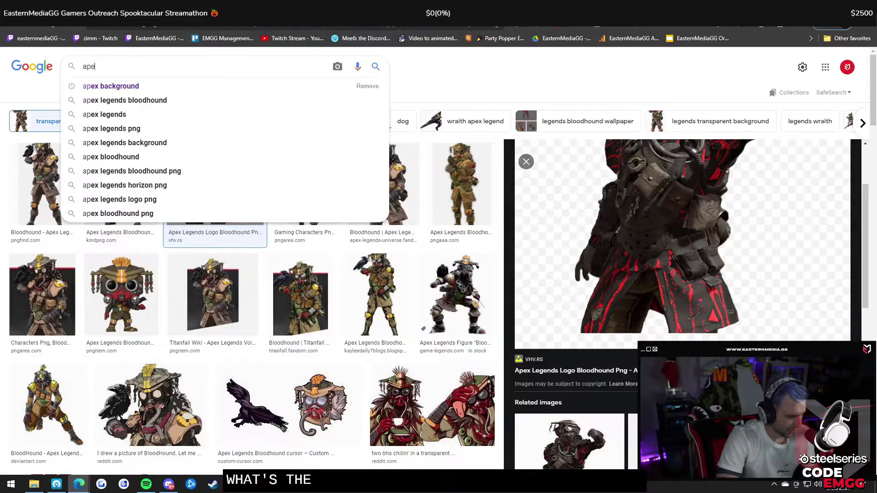
- Search Google Images for "apex logo"
{"action": "type", "text": "x logo"}
{"action": "key", "text": "Return"}
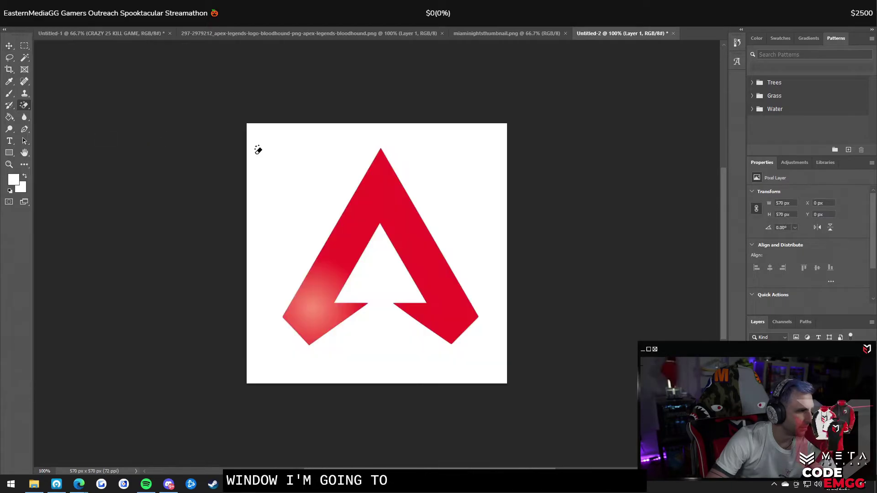
- Erase the Apex logo's white background with the Magic Eraser and apply a white Color Overlay to the logo
{"action": "left_click", "coordinate": [259, 150]}
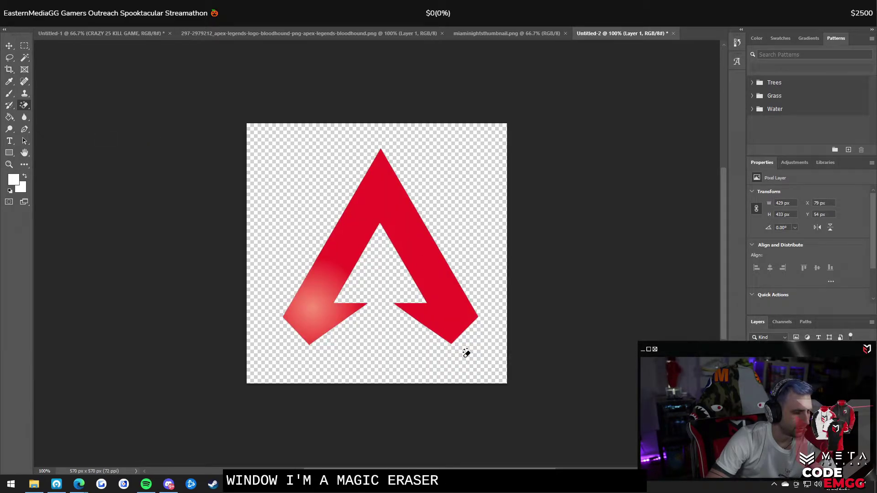
{"action": "left_click", "coordinate": [91, 38]}
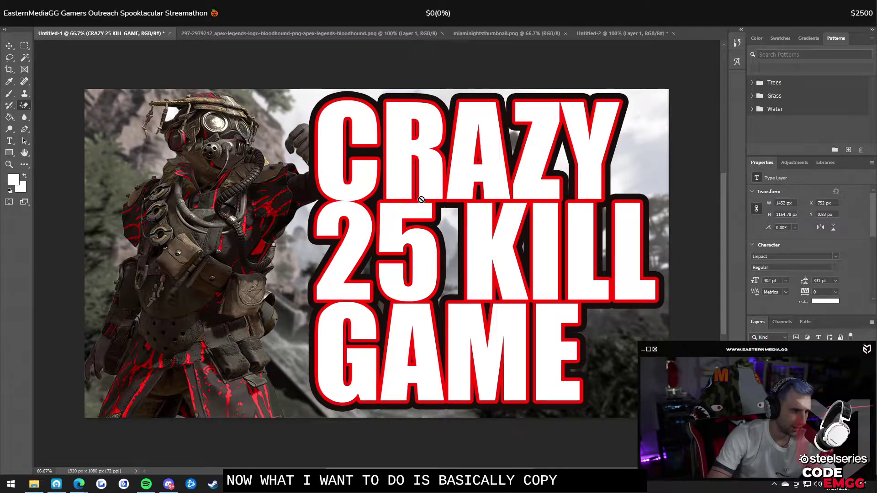
{"action": "left_click", "coordinate": [648, 33]}
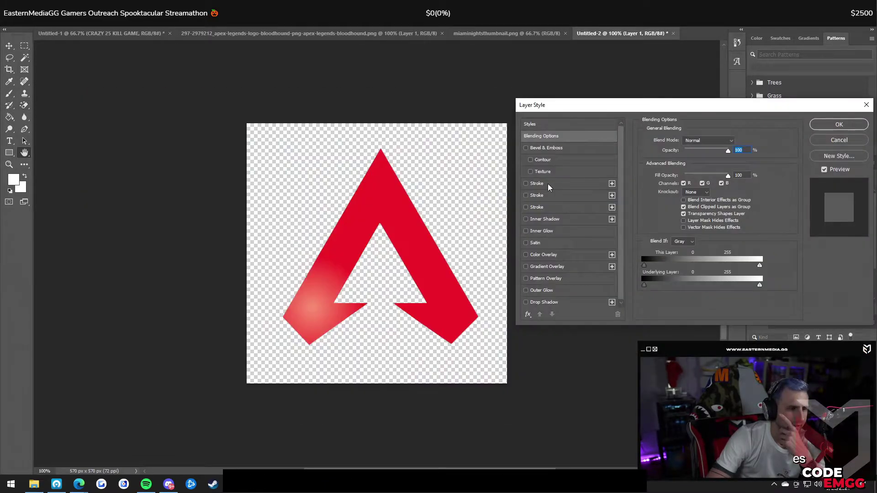
{"action": "left_click", "coordinate": [550, 255]}
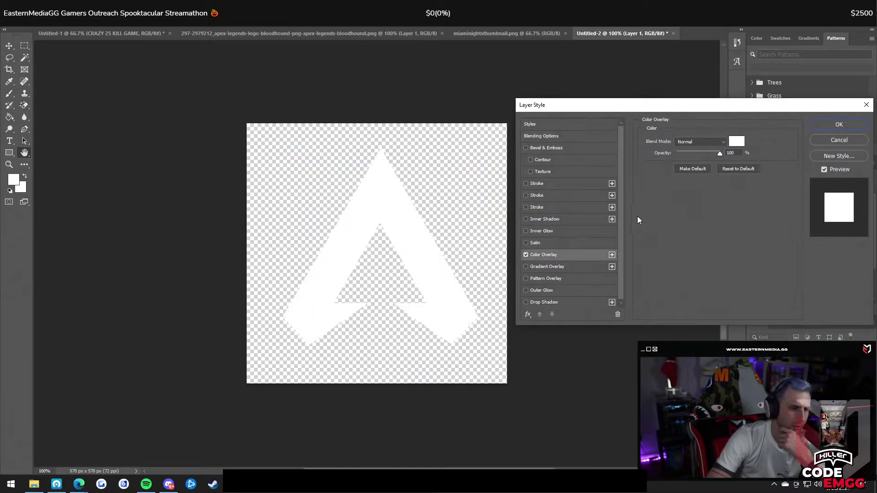
{"action": "left_click", "coordinate": [843, 128]}
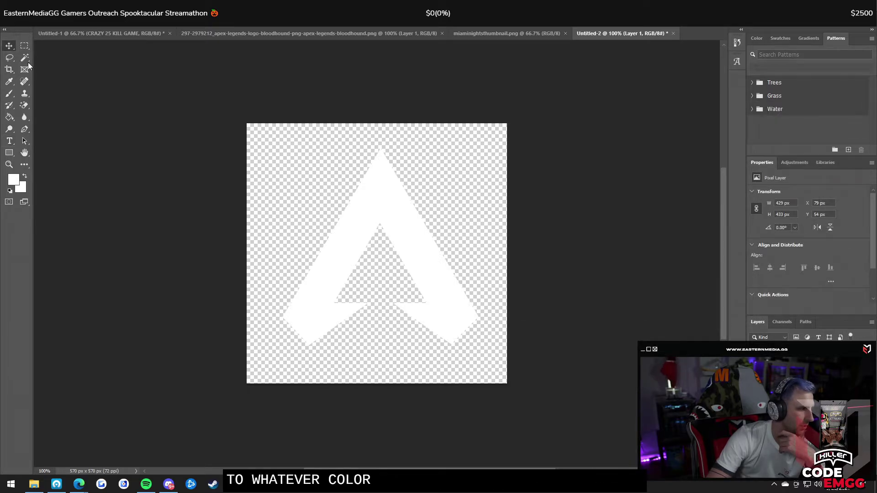
- Bring the white Apex logo into the Untitled-1 document beside "GAME" and copy the headline's layer style onto it
{"action": "left_click_drag", "start_coordinate": [351, 195], "coordinate": [619, 333]}
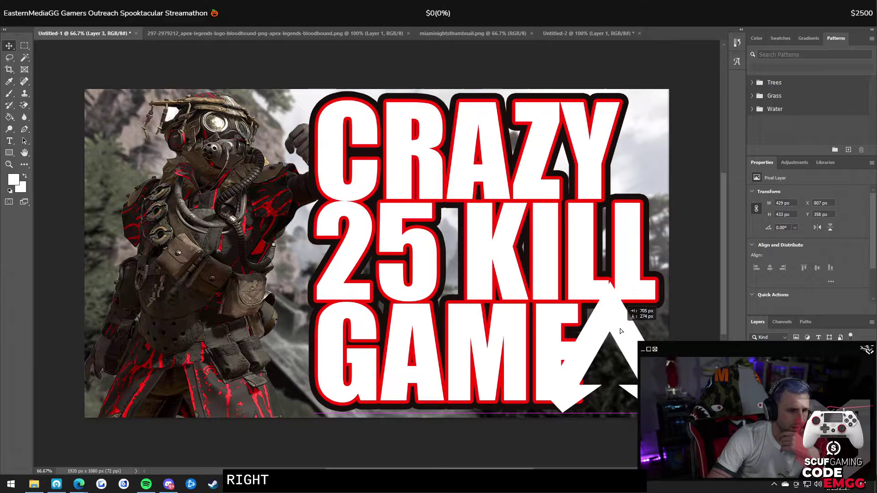
{"action": "right_click", "coordinate": [830, 396]}
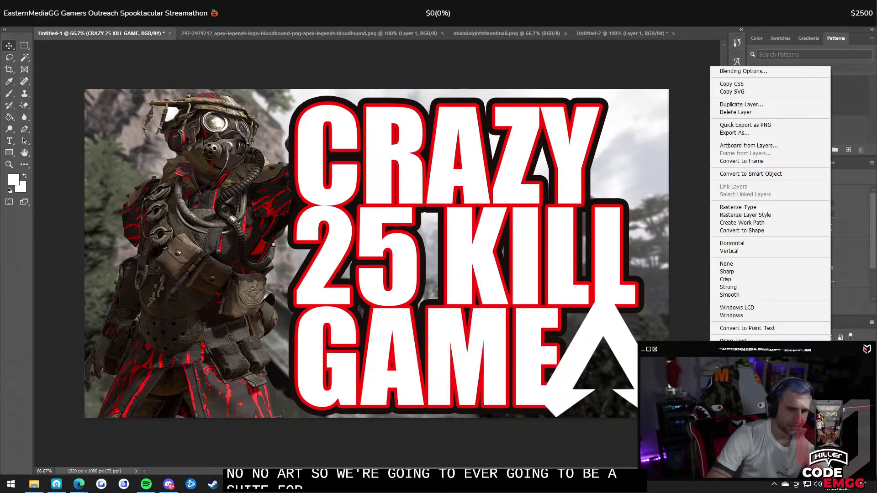
{"action": "left_click", "coordinate": [738, 353]}
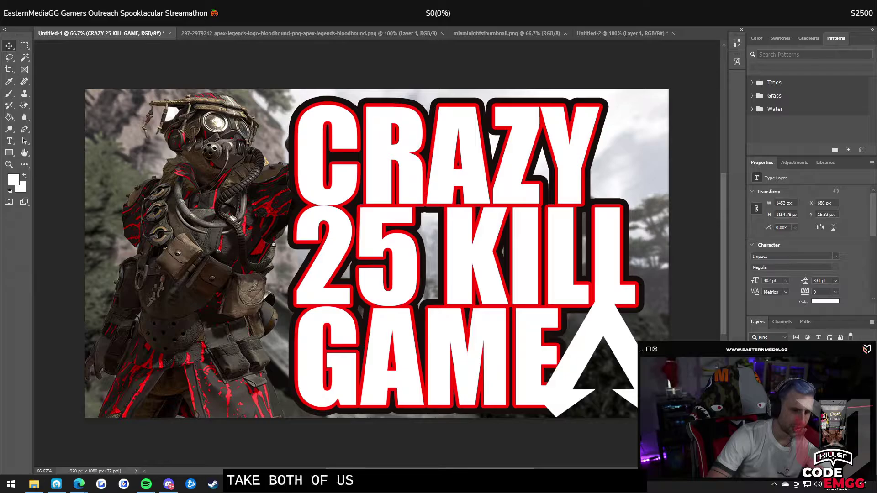
{"action": "right_click", "coordinate": [813, 384]}
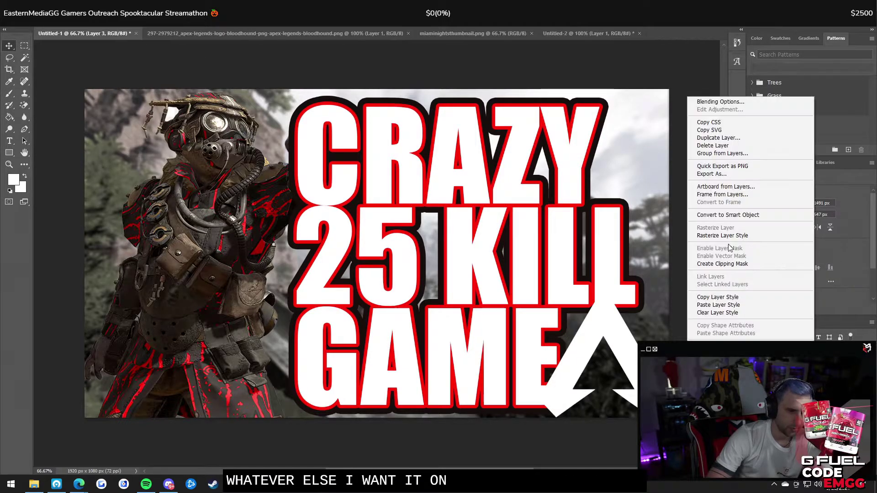
{"action": "left_click", "coordinate": [729, 306]}
- Move the headline left to X 623 px and scale the Apex logo down to 357 × 361 px beside "GAME"
{"action": "left_click_drag", "start_coordinate": [351, 125], "coordinate": [331, 124]}
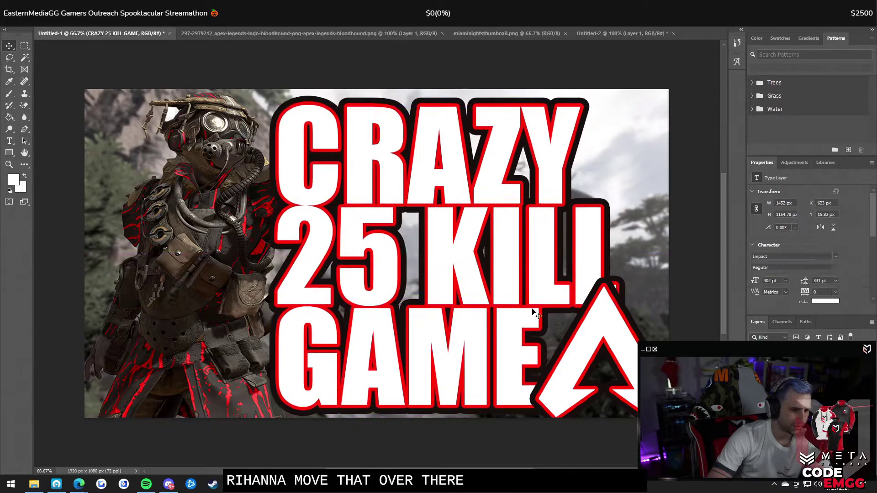
{"action": "mouse_move", "coordinate": [614, 316]}
{"action": "left_mouse_down"}
{"action": "mouse_move", "coordinate": [628, 316]}
{"action": "mouse_move", "coordinate": [607, 309]}
{"action": "left_mouse_up"}
{"action": "left_click", "coordinate": [34, 6]}
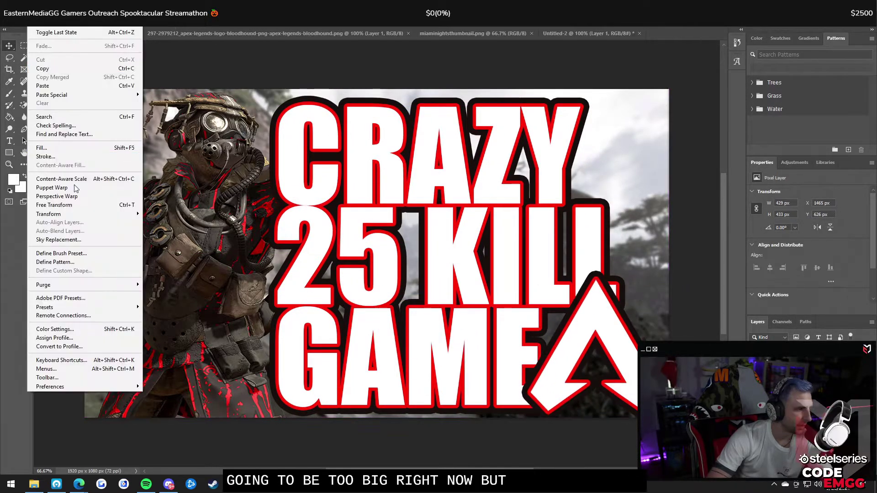
{"action": "left_click", "coordinate": [73, 206]}
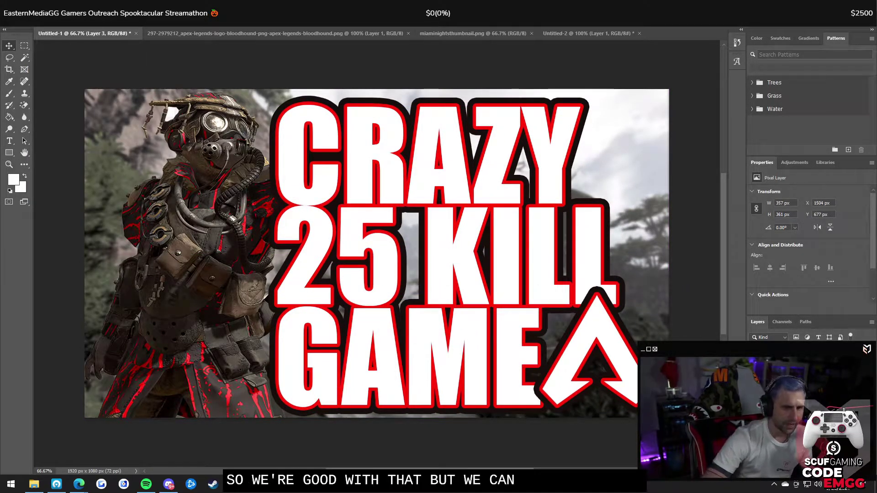
- Rasterize the layer style of the "CRAZY 25 KILL GAME" headline layer
{"action": "right_click", "coordinate": [755, 366]}
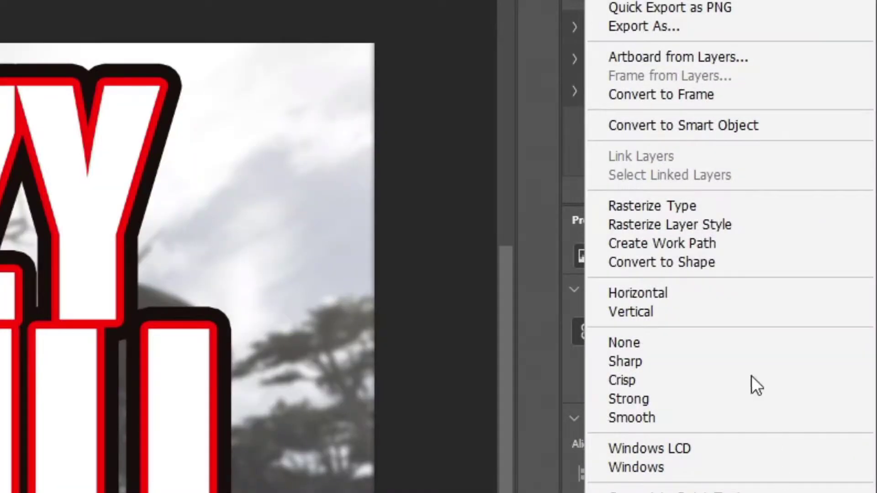
{"action": "left_click", "coordinate": [659, 224]}
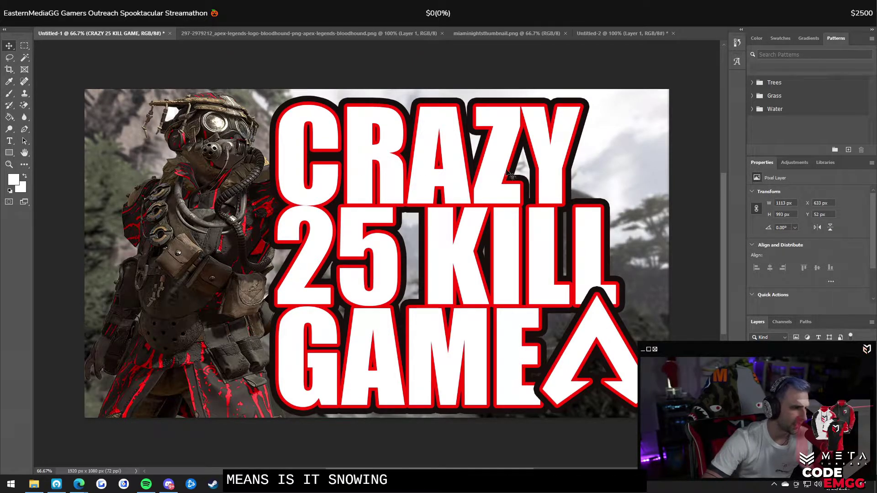
{"action": "key", "text": "t"}
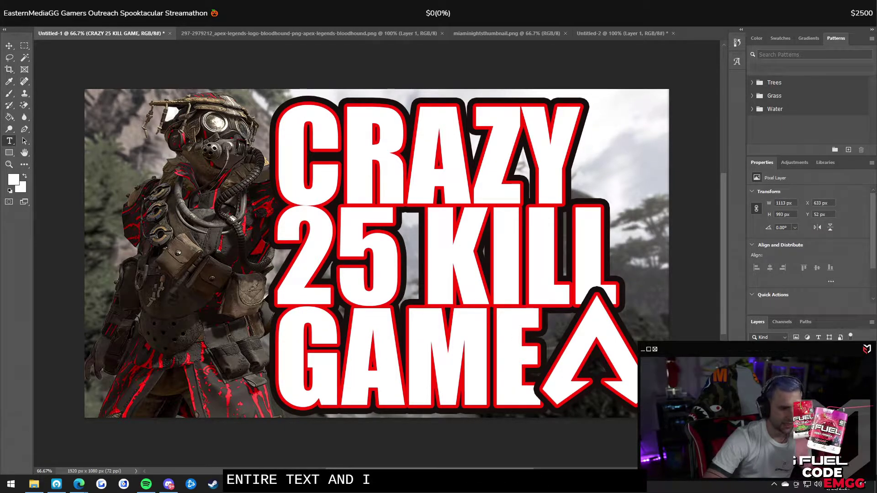
- Rename the logo layer "Apex Logo" and merge it with the headline layer
{"action": "left_click", "coordinate": [803, 379]}
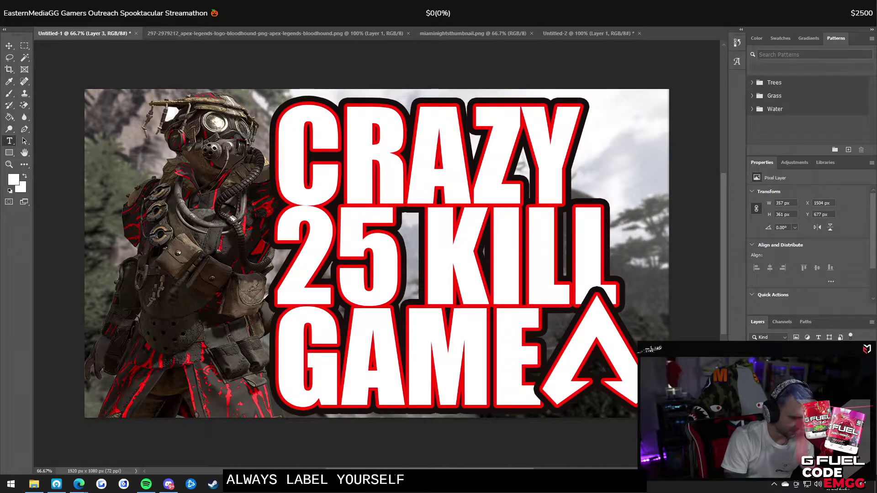
{"action": "key", "text": "Return"}
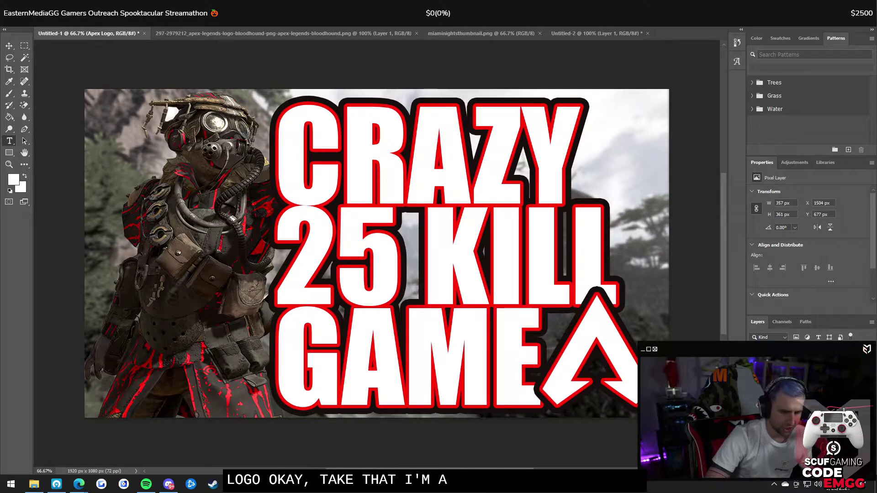
{"action": "left_click", "coordinate": [804, 384], "text": "shift"}
{"action": "right_click", "coordinate": [804, 383]}
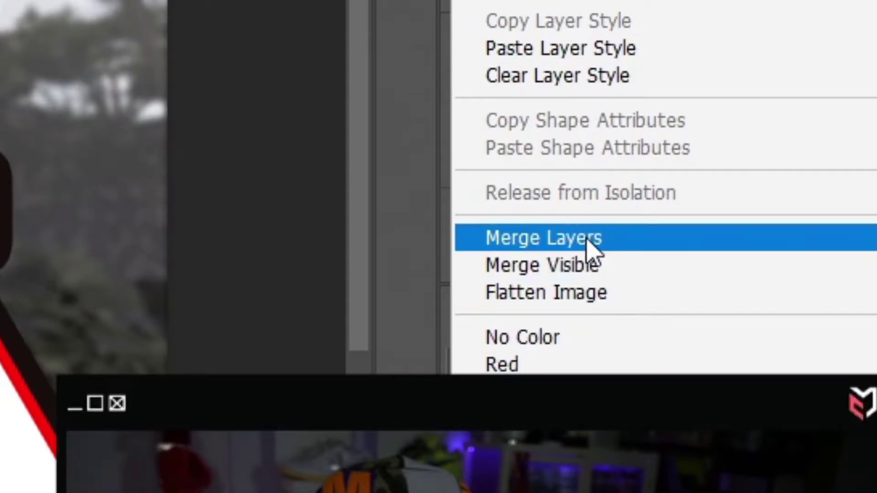
{"action": "left_click", "coordinate": [589, 246]}
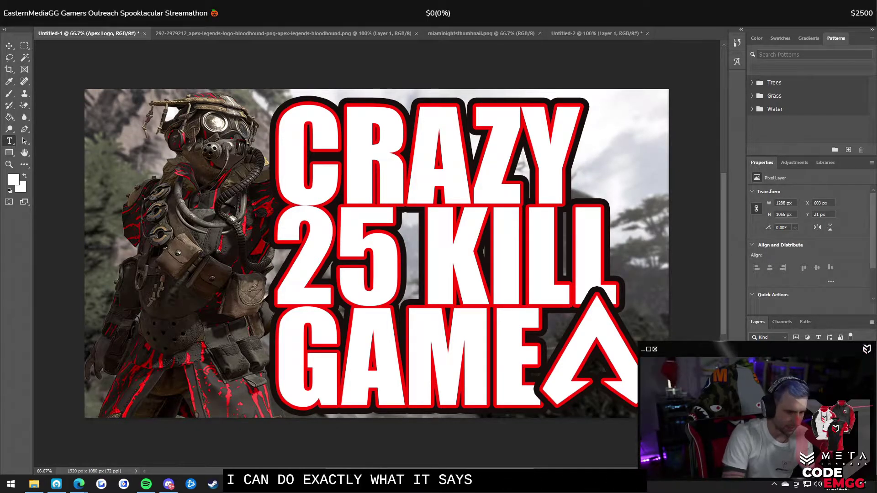
- Move the merged headline and logo to X 632 px, Y 13 px
{"action": "left_click", "coordinate": [804, 401]}
{"action": "left_click", "coordinate": [9, 46]}
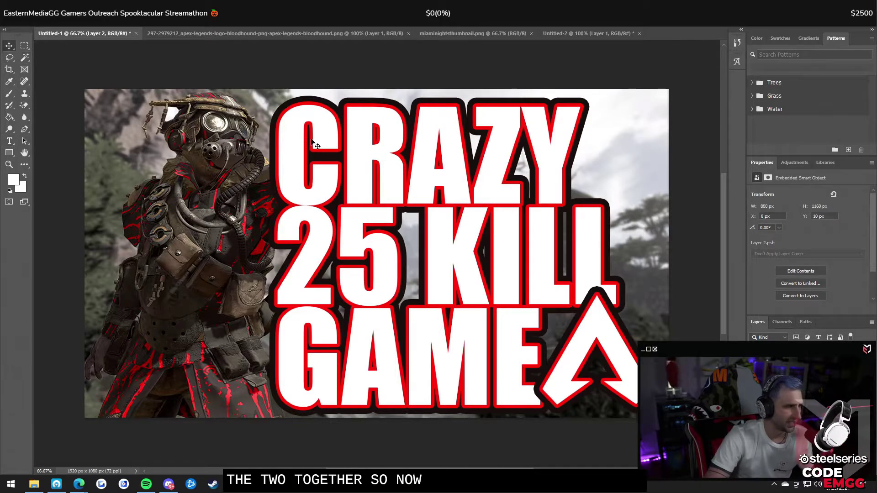
{"action": "left_click_drag", "start_coordinate": [365, 151], "coordinate": [408, 148]}
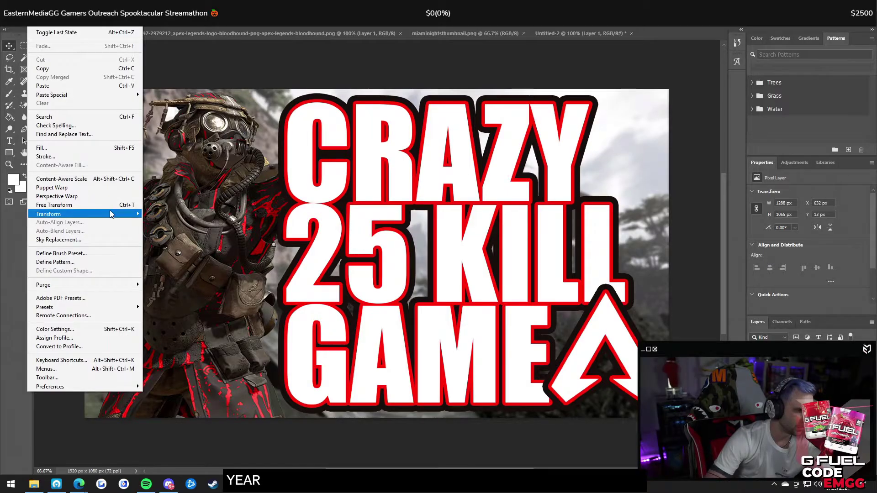
- Distort the merged headline and logo into a slanted perspective shape, about 1319 × 986 px at X 623 px, Y 47 px
{"action": "mouse_move", "coordinate": [109, 213]}
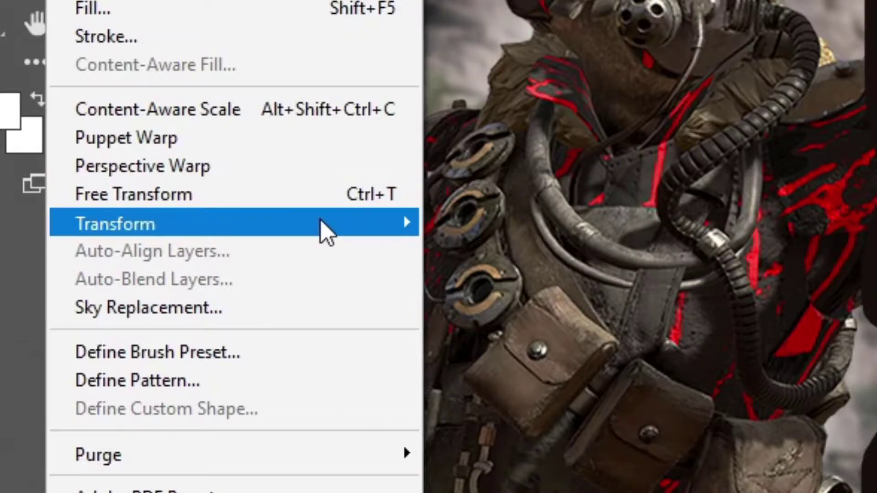
{"action": "mouse_move", "coordinate": [325, 233]}
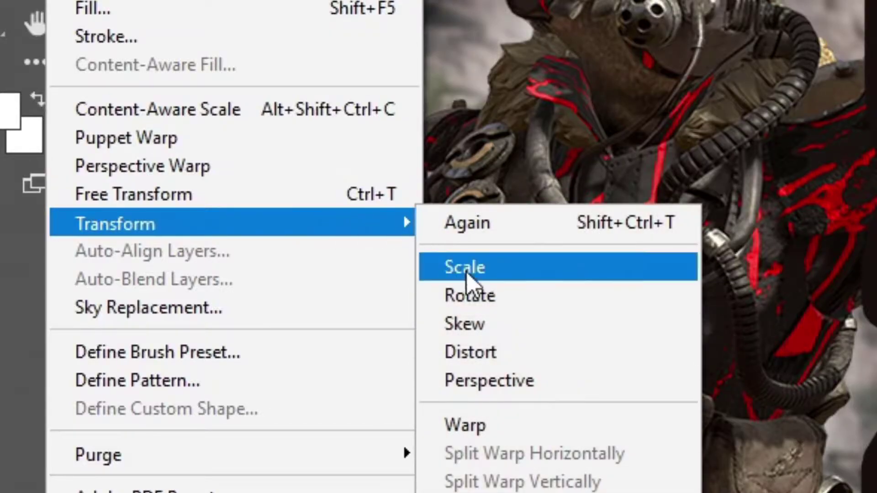
{"action": "left_click", "coordinate": [379, 204]}
{"action": "left_click_drag", "start_coordinate": [352, 327], "coordinate": [390, 231]}
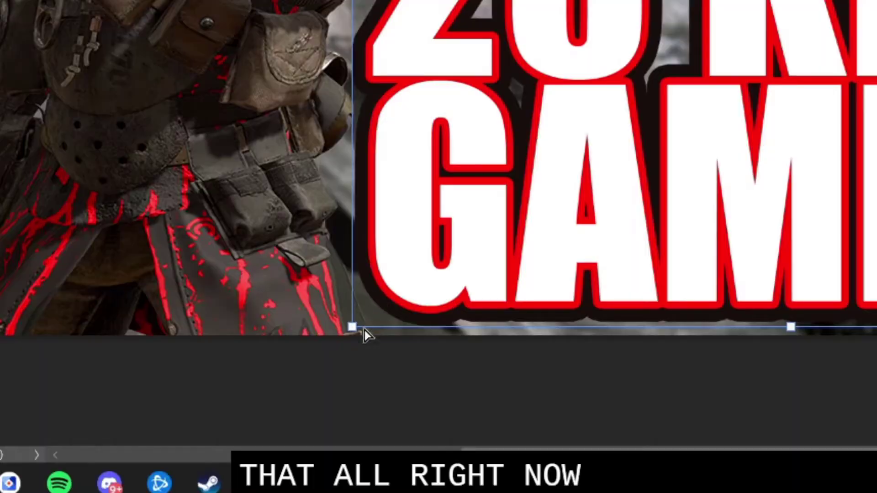
{"action": "left_click_drag", "start_coordinate": [235, 421], "coordinate": [257, 388]}
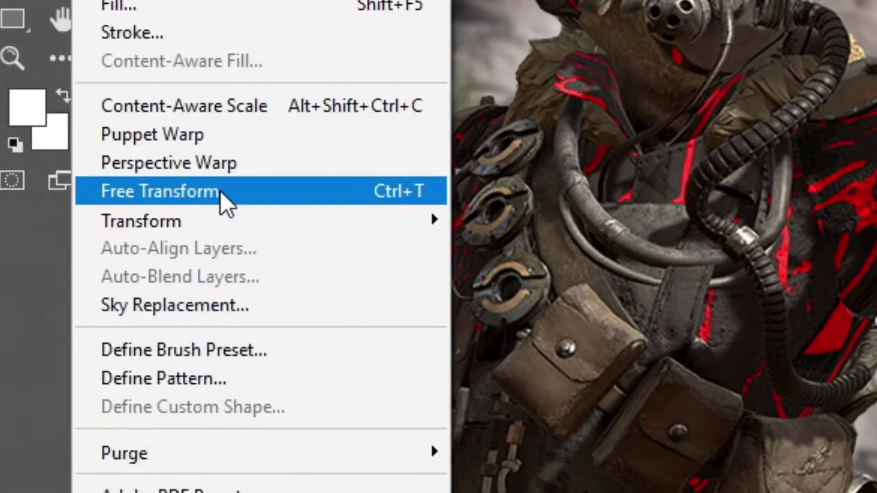
{"action": "left_click", "coordinate": [221, 194]}
{"action": "mouse_move", "coordinate": [669, 109]}
{"action": "left_mouse_down"}
{"action": "mouse_move", "coordinate": [685, 100]}
{"action": "mouse_move", "coordinate": [666, 111]}
{"action": "left_mouse_up"}
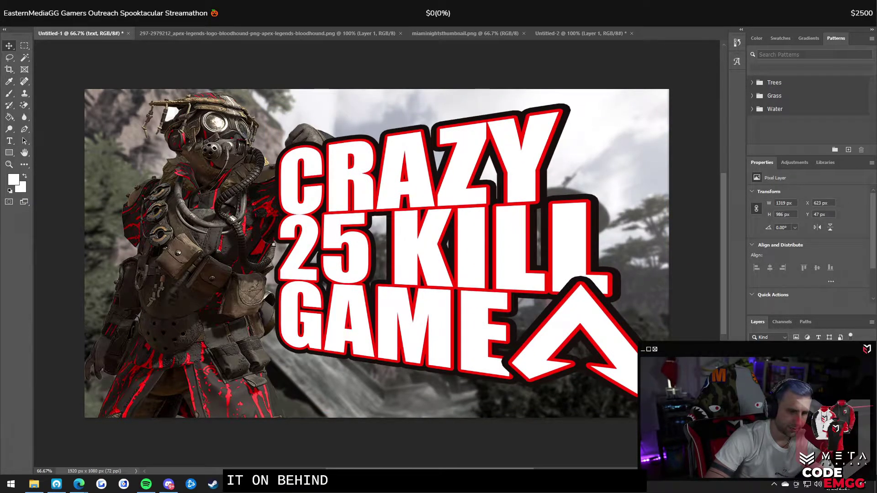
- Send the headline layer behind Bloodhound and shift Bloodhound left to about X -128 px
{"action": "key", "text": "ctrl+["}
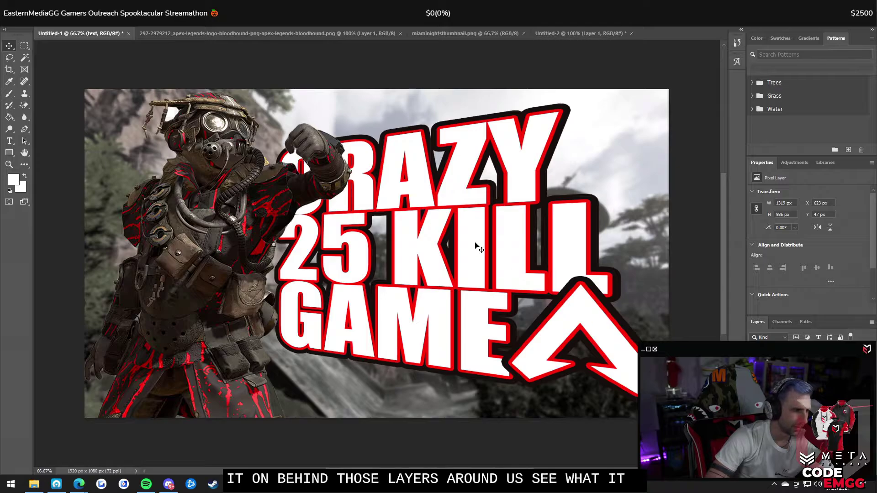
{"action": "left_click", "coordinate": [223, 214]}
{"action": "left_click_drag", "start_coordinate": [223, 213], "coordinate": [202, 213]}
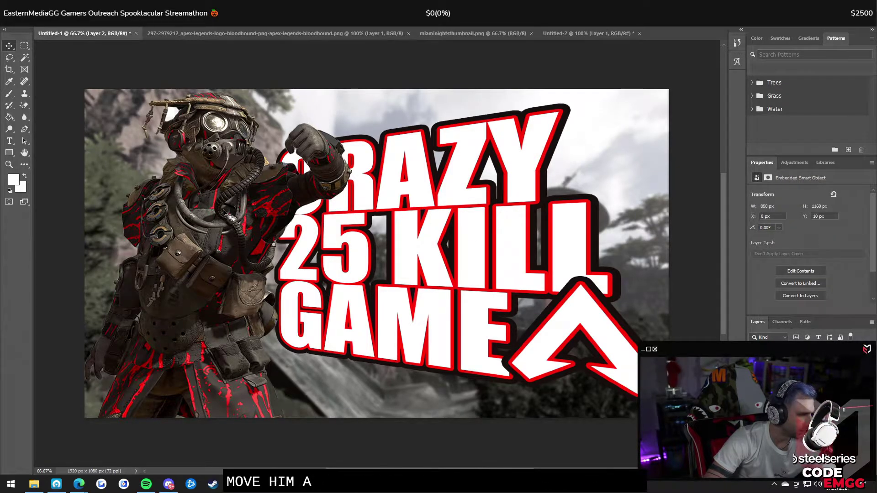
{"action": "left_click_drag", "start_coordinate": [256, 212], "coordinate": [228, 212]}
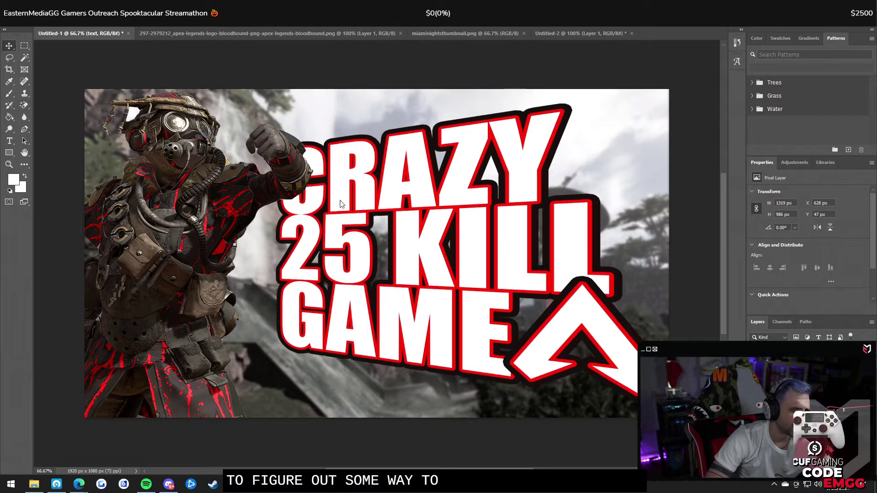
- Move the headline down to X 626 px, Y 108 px and raise Bloodhound to about Y -23 px
{"action": "left_click_drag", "start_coordinate": [340, 200], "coordinate": [340, 222]}
{"action": "left_click_drag", "start_coordinate": [228, 182], "coordinate": [227, 173]}
{"action": "left_click_drag", "start_coordinate": [363, 191], "coordinate": [364, 192]}
{"action": "key", "text": "ctrl+z"}
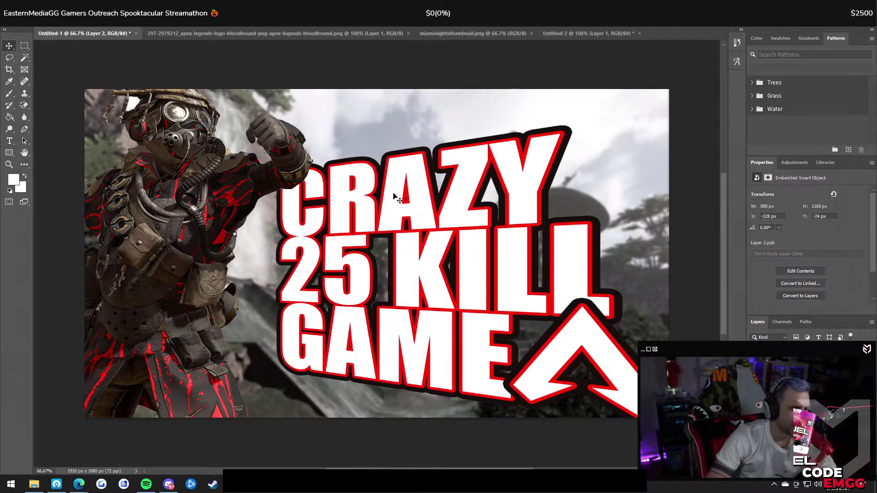
{"action": "key", "text": "ctrl+shift+z"}
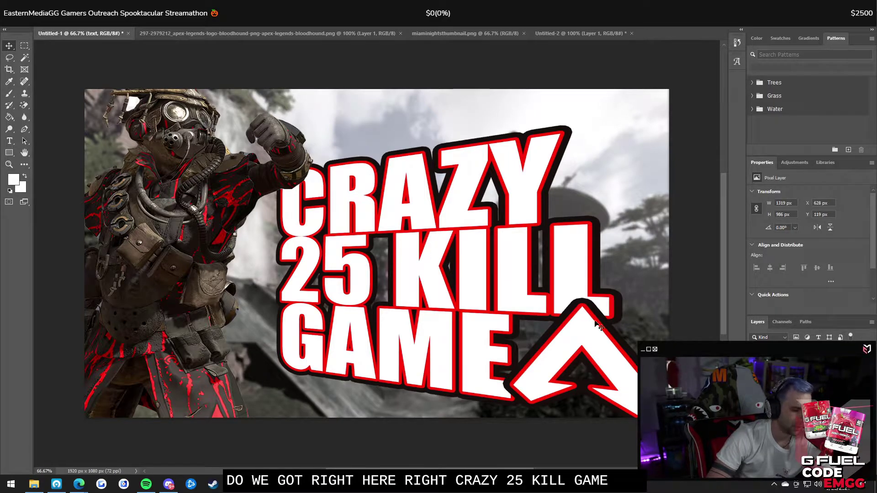
{"action": "left_click_drag", "start_coordinate": [593, 317], "coordinate": [592, 311]}
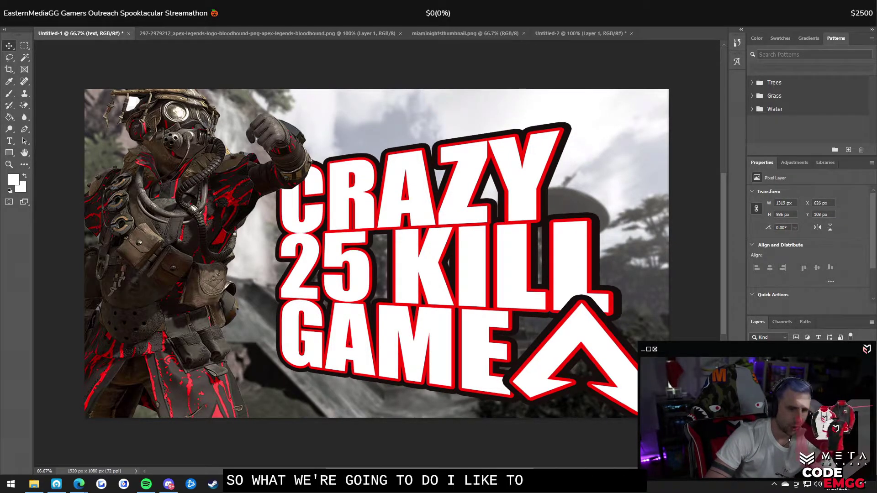
- Add a black drop shadow to the headline with 53% opacity, 35° angle, 30 px distance, 22% spread and 101 px size
{"action": "left_click", "coordinate": [544, 301]}
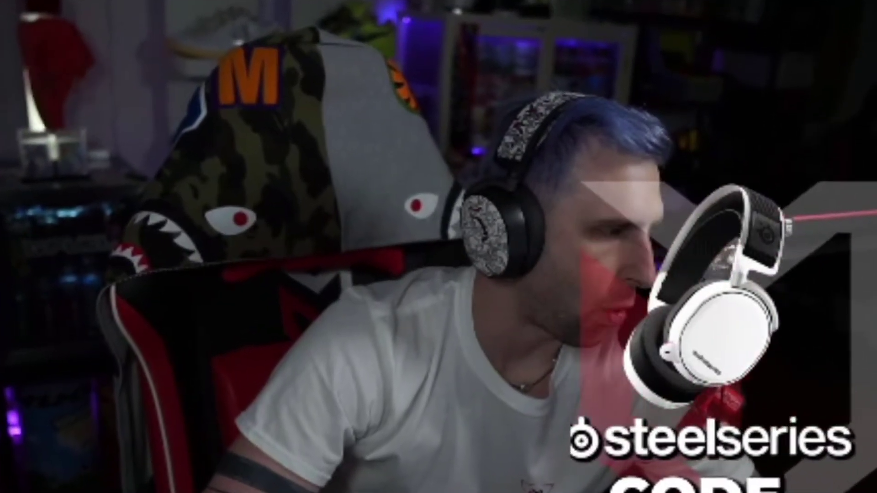
{"action": "left_click_drag", "start_coordinate": [678, 182], "coordinate": [688, 200]}
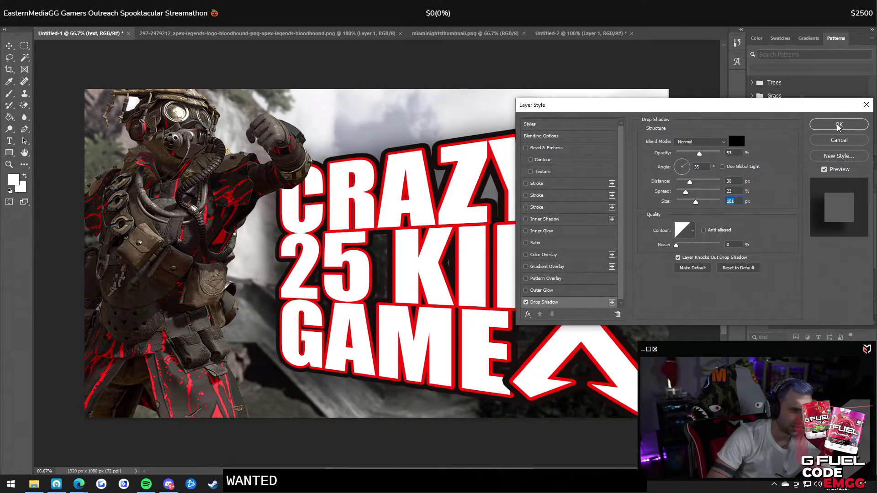
{"action": "left_click", "coordinate": [816, 124]}
- Add an 11 px red outside stroke at 100% opacity to the Bloodhound layer
{"action": "left_click", "coordinate": [204, 160]}
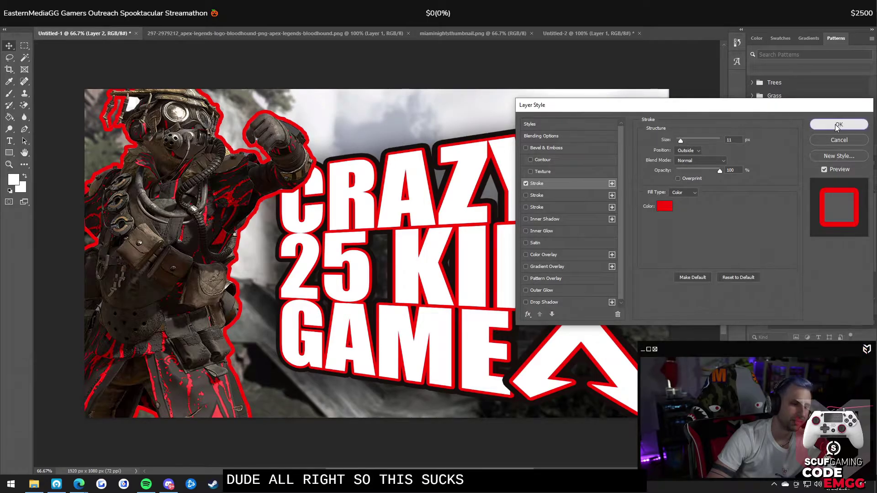
{"action": "left_click", "coordinate": [835, 124]}
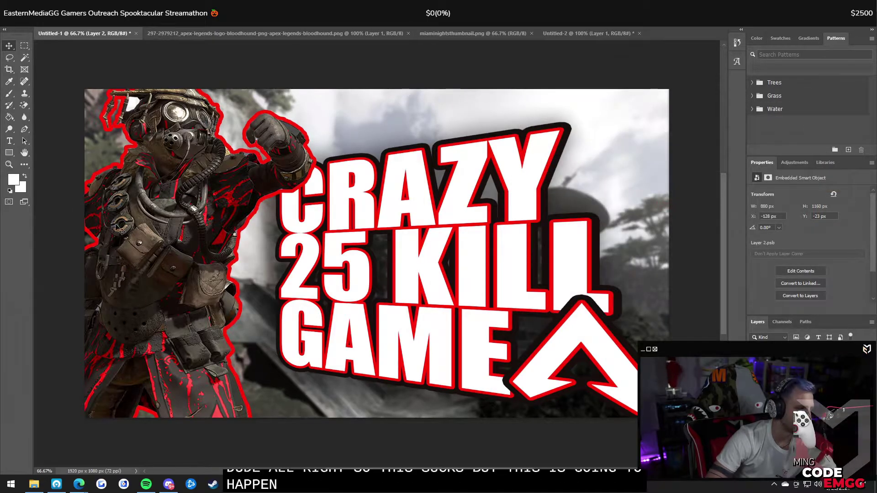
- Rasterize the Bloodhound layer so leftover pixels along its red outline can be erased
{"action": "key", "text": "z"}
{"action": "left_click", "coordinate": [235, 254]}
{"action": "left_click", "coordinate": [236, 253]}
{"action": "left_click", "coordinate": [235, 253]}
{"action": "scroll", "coordinate": [256, 191], "scroll_direction": "up", "scroll_amount": 3}
{"action": "scroll", "coordinate": [301, 135], "scroll_direction": "up", "scroll_amount": 2}
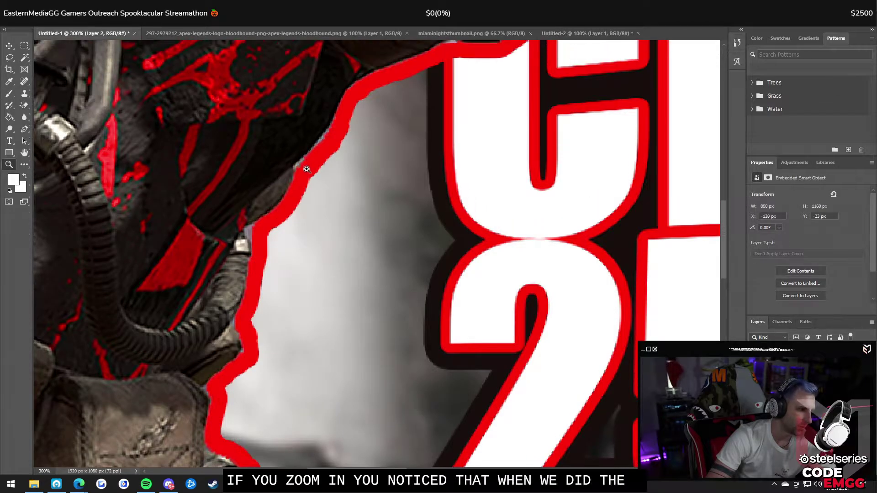
{"action": "scroll", "coordinate": [335, 152], "scroll_direction": "up", "scroll_amount": 5}
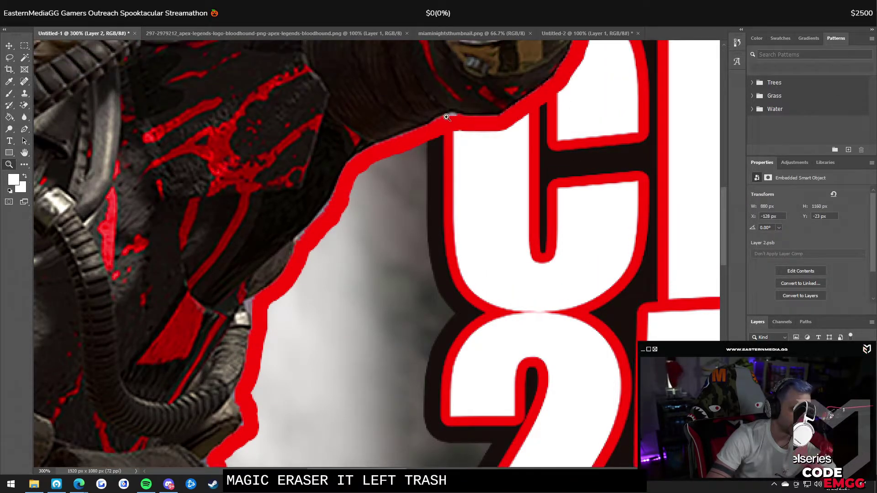
{"action": "scroll", "coordinate": [261, 251], "scroll_direction": "down", "scroll_amount": 15}
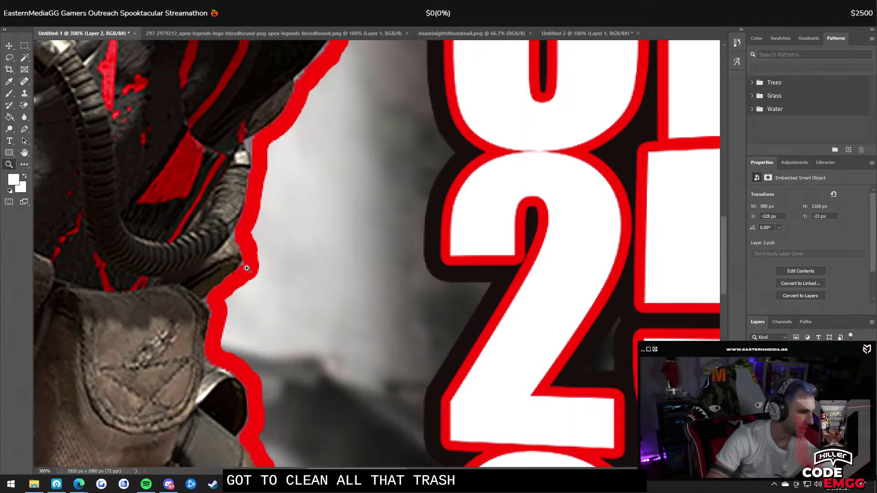
{"action": "key", "text": "e"}
{"action": "scroll", "coordinate": [182, 184], "scroll_direction": "up", "scroll_amount": 7}
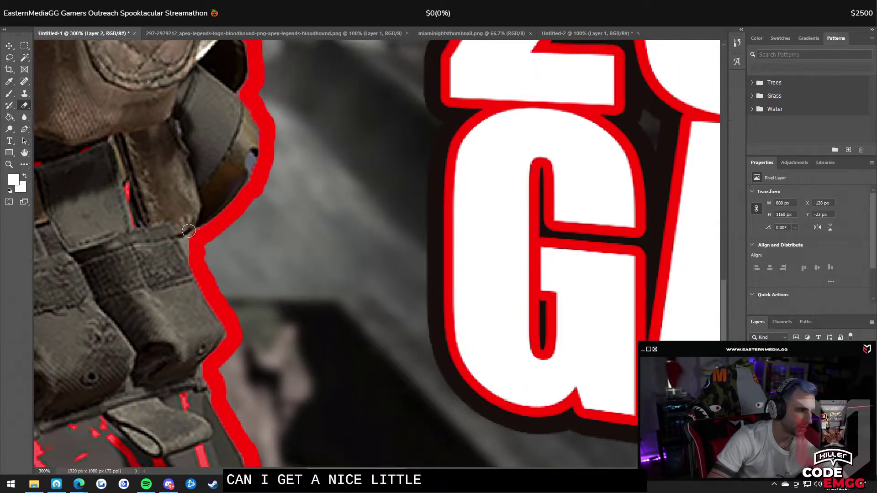
- Erase the leftover fringe pixels between the outline and the edge of Bloodhound's lower coat
{"action": "key", "text": "z"}
{"action": "scroll", "coordinate": [202, 363], "scroll_direction": "down", "scroll_amount": 8}
{"action": "double_click", "coordinate": [254, 362]}
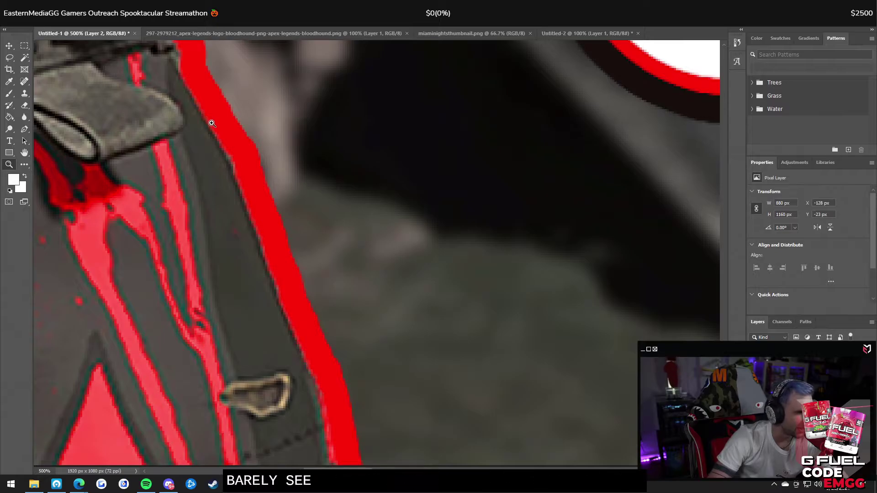
{"action": "scroll", "coordinate": [214, 137], "scroll_direction": "down", "scroll_amount": 6}
{"action": "scroll", "coordinate": [215, 140], "scroll_direction": "down", "scroll_amount": 1}
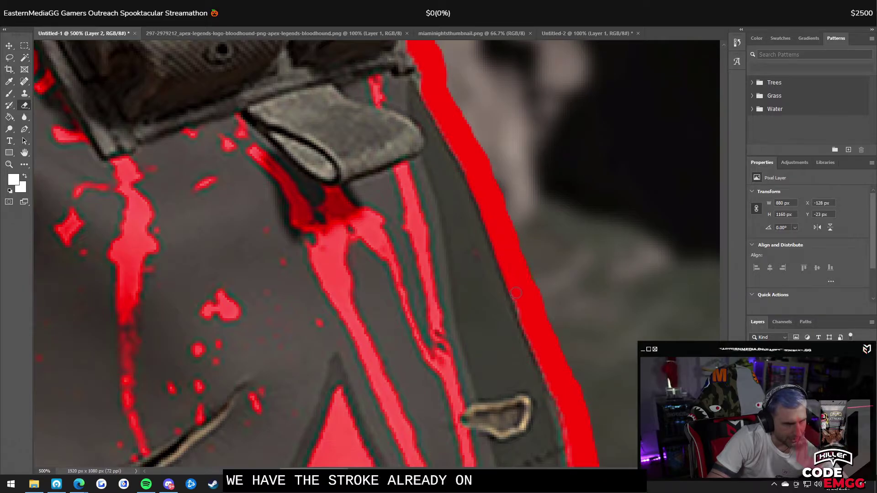
{"action": "scroll", "coordinate": [539, 327], "scroll_direction": "down", "scroll_amount": 4}
- Erase the leftover fringe pixels beside Bloodhound's hip pouches and up to the end of the breathing hose
{"action": "scroll", "coordinate": [457, 141], "scroll_direction": "up", "scroll_amount": 15}
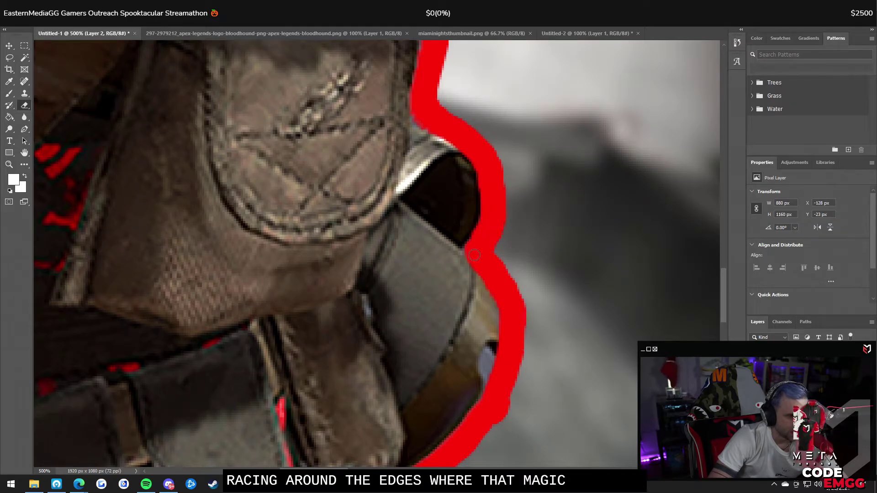
{"action": "scroll", "coordinate": [474, 254], "scroll_direction": "up", "scroll_amount": 3}
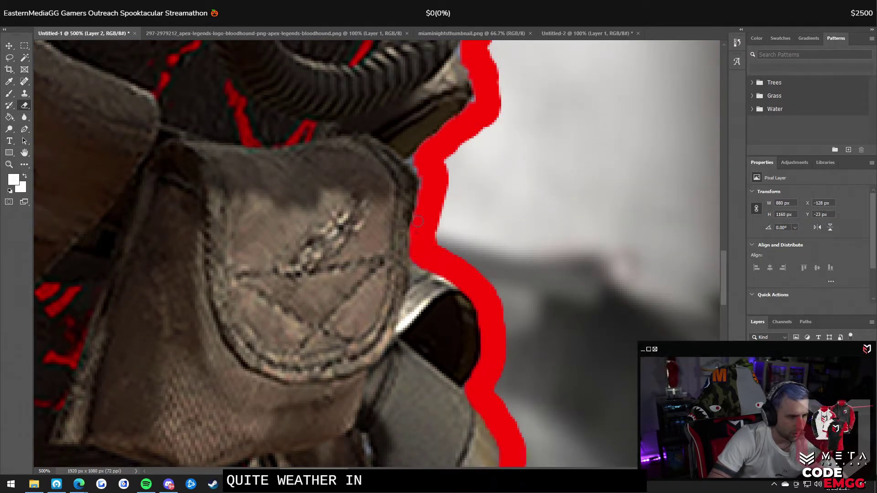
{"action": "scroll", "coordinate": [480, 296], "scroll_direction": "up", "scroll_amount": 4}
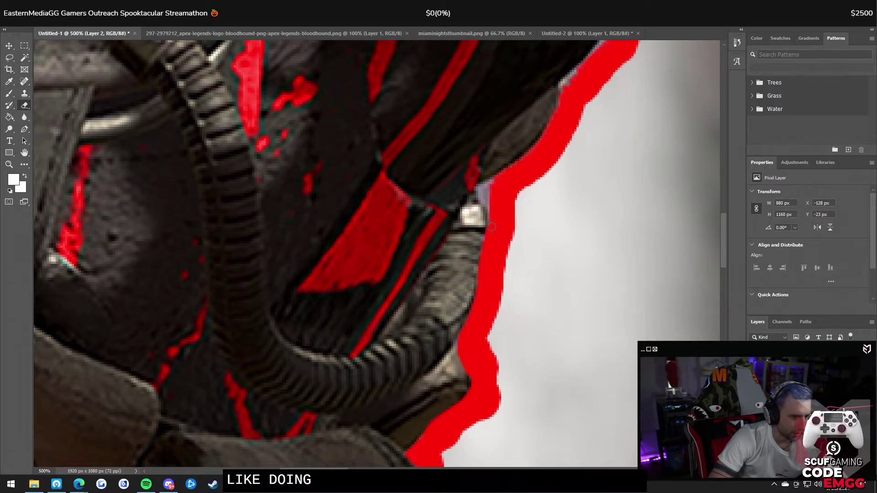
{"action": "left_click_drag", "start_coordinate": [491, 218], "coordinate": [378, 343]}
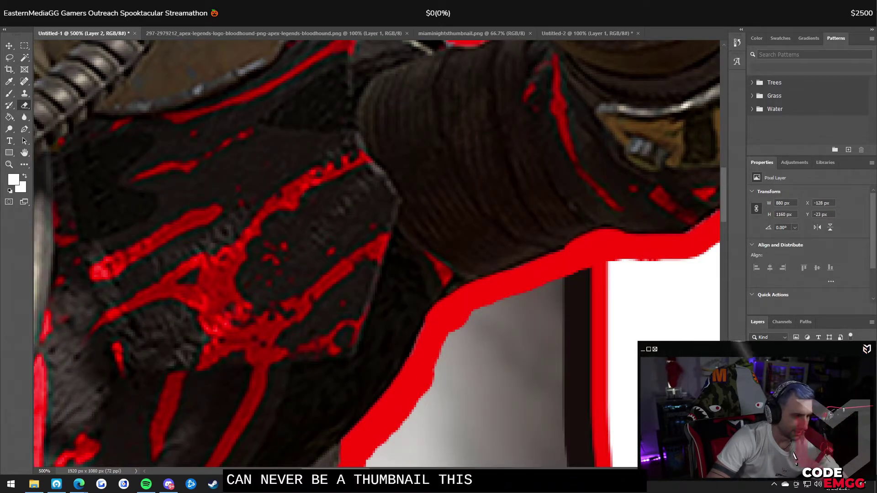
- Erase the leftover fringe pixels along the underside of Bloodhound's raised arm and the wrist strap
{"action": "left_click_drag", "start_coordinate": [689, 240], "coordinate": [247, 315]}
{"action": "left_click_drag", "start_coordinate": [330, 256], "coordinate": [268, 302]}
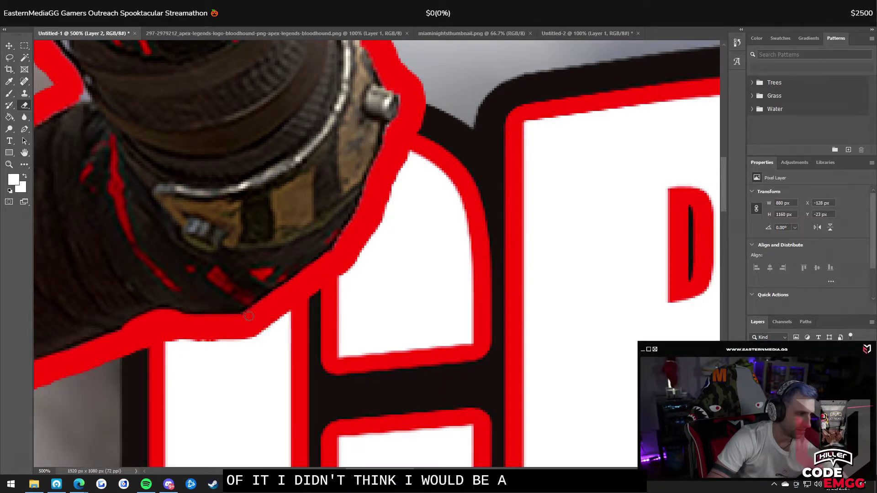
{"action": "scroll", "coordinate": [238, 318], "scroll_direction": "up", "scroll_amount": 2}
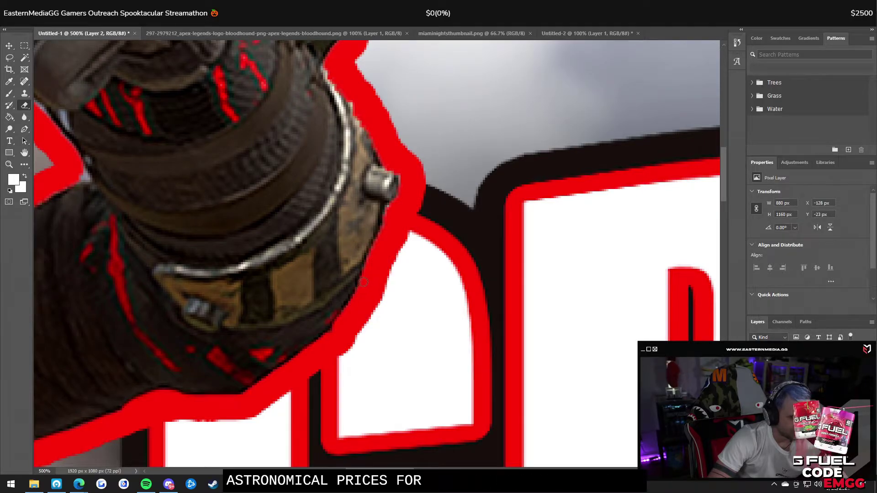
{"action": "scroll", "coordinate": [365, 283], "scroll_direction": "up", "scroll_amount": 2}
{"action": "scroll", "coordinate": [358, 303], "scroll_direction": "up", "scroll_amount": 1}
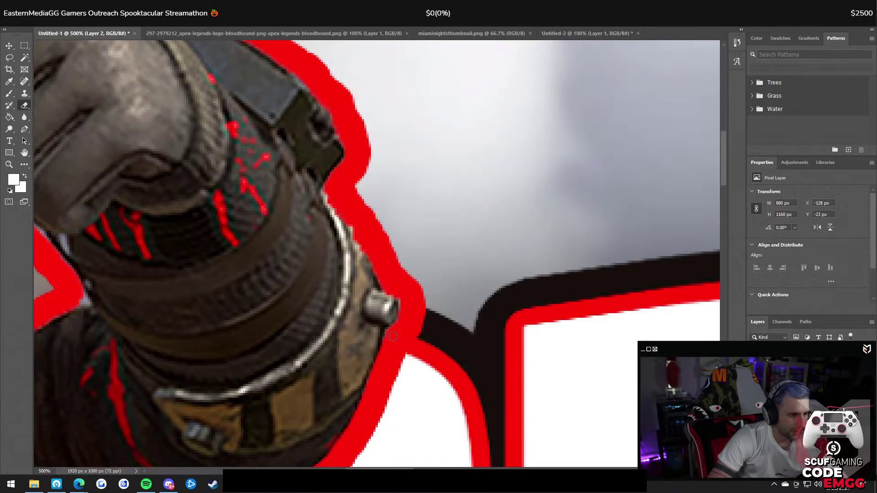
- Erase the leftover fringe pixels around the wrist device and the back of Bloodhound's raised glove
{"action": "scroll", "coordinate": [374, 301], "scroll_direction": "up", "scroll_amount": 1}
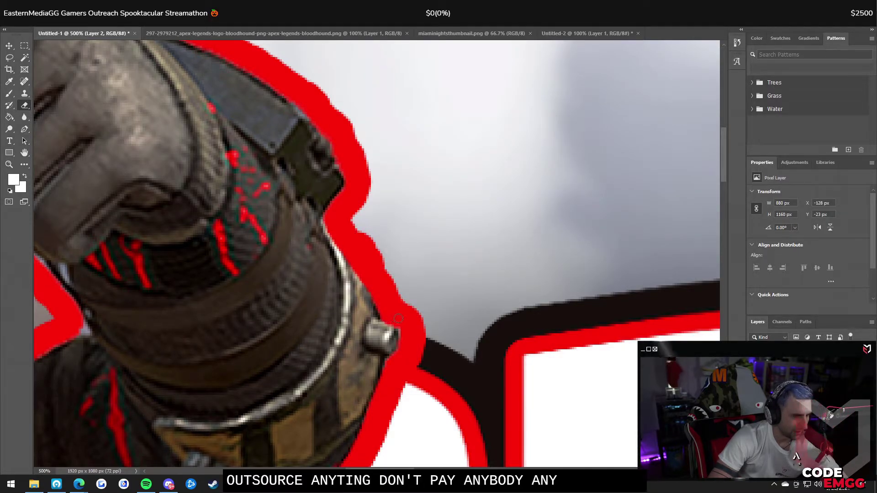
{"action": "scroll", "coordinate": [307, 244], "scroll_direction": "up", "scroll_amount": 3}
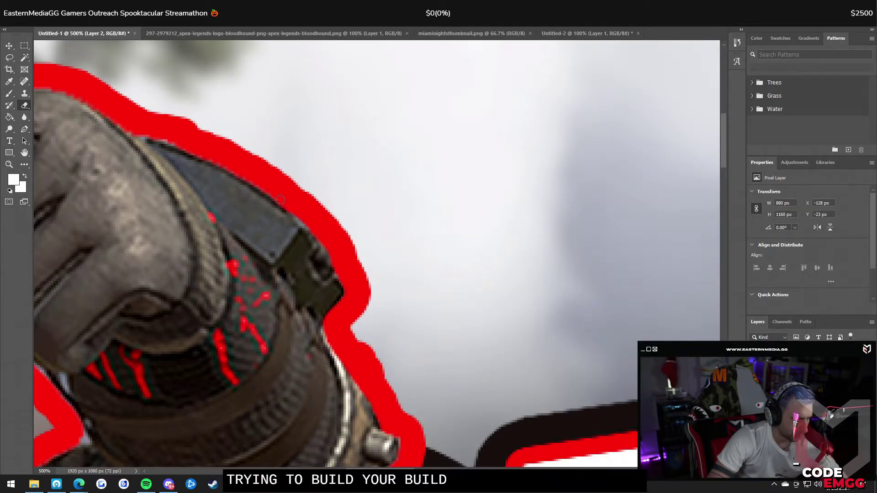
{"action": "scroll", "coordinate": [346, 361], "scroll_direction": "up", "scroll_amount": 2}
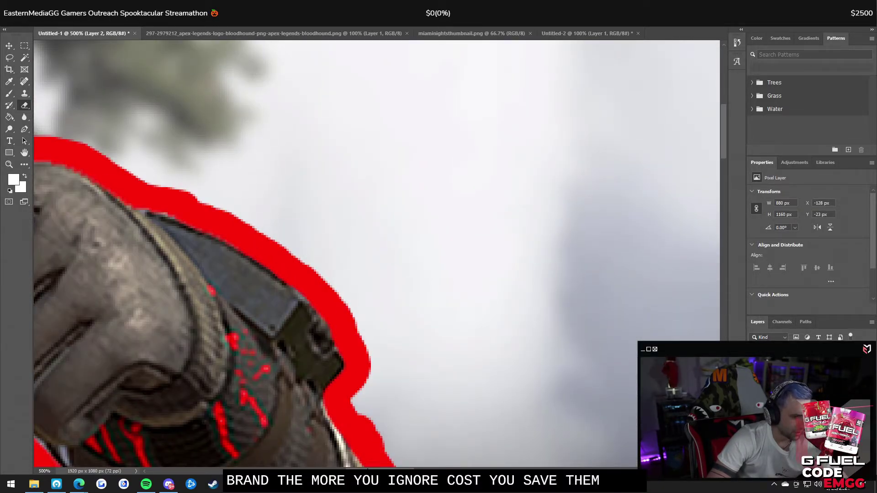
{"action": "scroll", "coordinate": [385, 341], "scroll_direction": "left", "scroll_amount": 6}
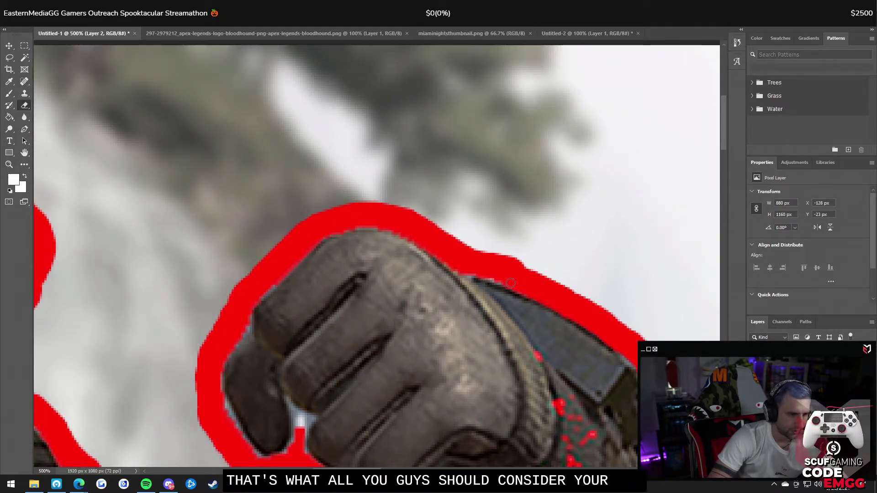
- Erase the leftover fringe pixels between the outline and Bloodhound's shoulder, between the breathing hose and the raised arm
{"action": "scroll", "coordinate": [261, 162], "scroll_direction": "down", "scroll_amount": 3}
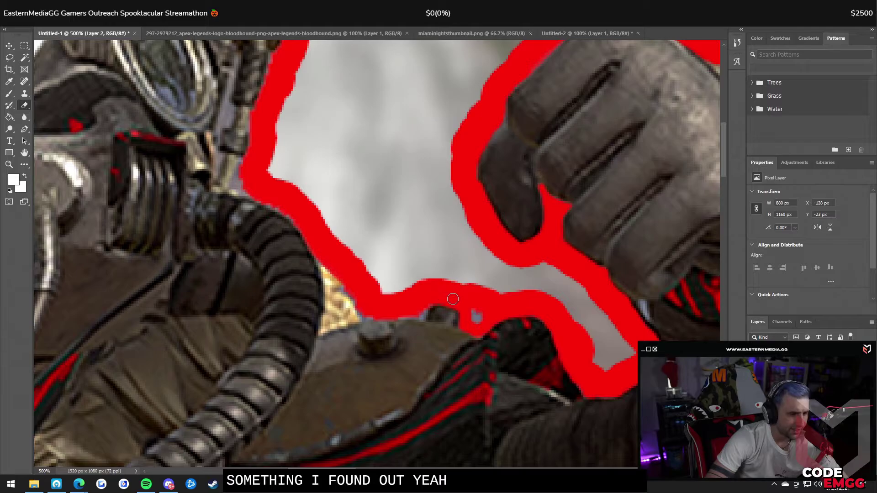
{"action": "mouse_move", "coordinate": [466, 311]}
{"action": "left_mouse_down"}
{"action": "mouse_move", "coordinate": [478, 321]}
{"action": "mouse_move", "coordinate": [489, 314]}
{"action": "mouse_move", "coordinate": [482, 307]}
{"action": "left_mouse_up"}
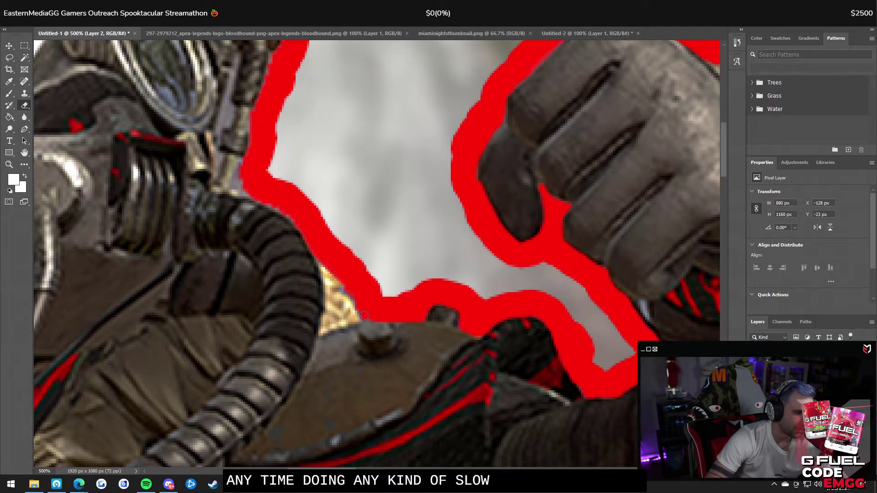
{"action": "scroll", "coordinate": [274, 286], "scroll_direction": "up", "scroll_amount": 2}
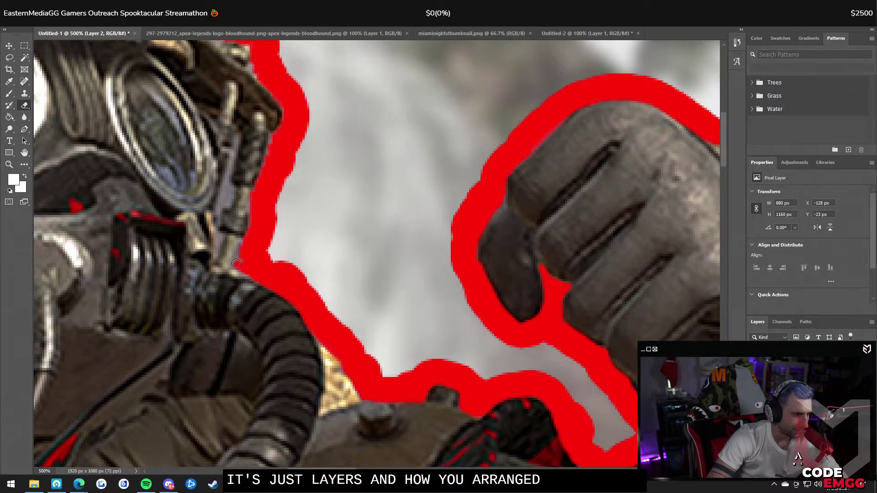
- Examine Bloodhound's whole outline at normal size for leftover fringe on each side of the figure
{"action": "key", "text": "ctrl+minus"}
{"action": "key", "text": "ctrl+minus"}
{"action": "key", "text": "ctrl+minus"}
{"action": "key", "text": "ctrl+minus"}
{"action": "scroll", "coordinate": [364, 383], "scroll_direction": "down", "scroll_amount": 1}
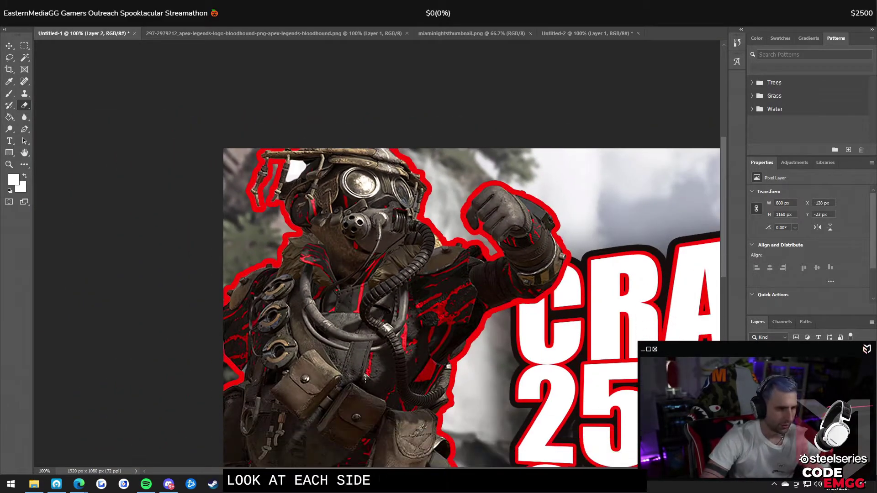
{"action": "scroll", "coordinate": [364, 383], "scroll_direction": "down", "scroll_amount": 2}
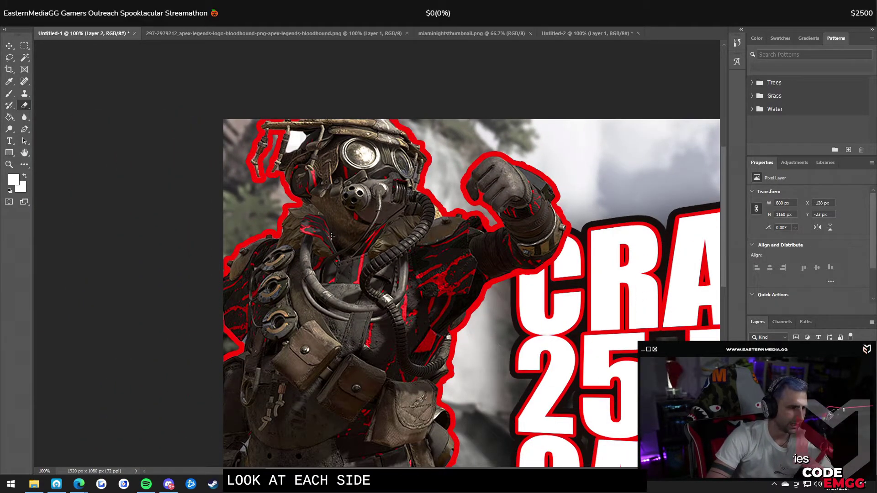
{"action": "scroll", "coordinate": [457, 288], "scroll_direction": "up", "scroll_amount": 1}
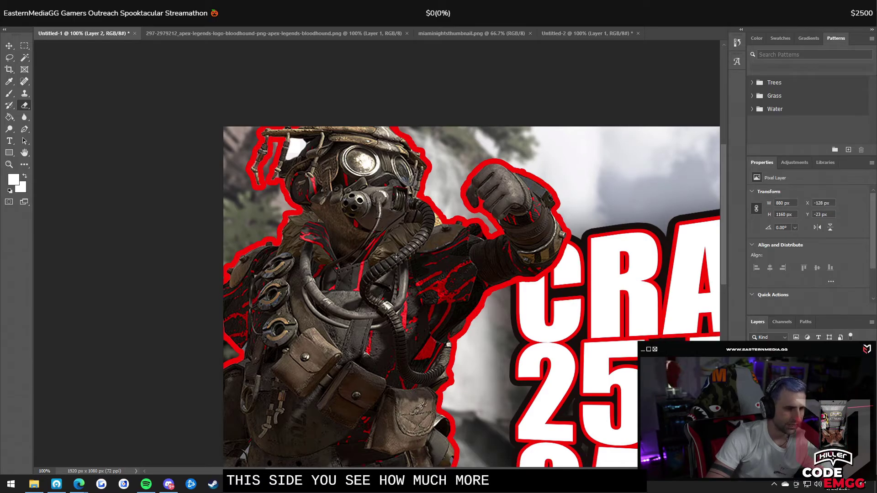
{"action": "scroll", "coordinate": [264, 198], "scroll_direction": "up", "scroll_amount": 3}
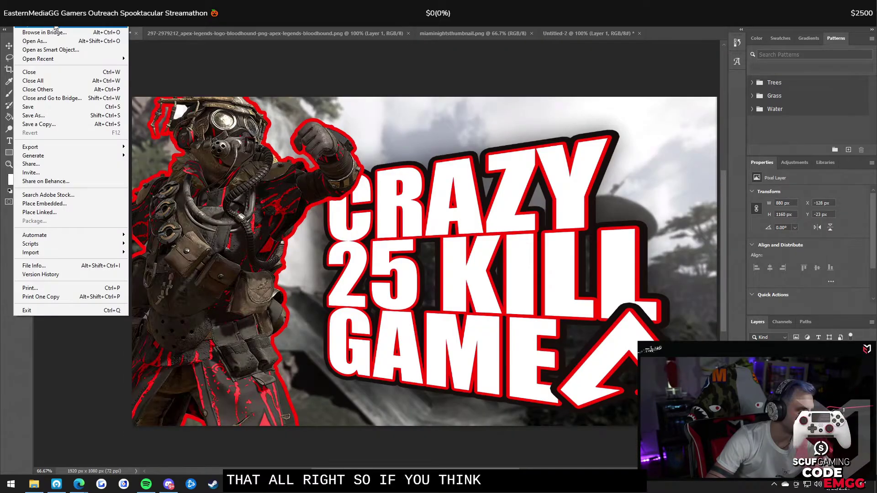
- Open the Amplify Graphics Pack PSD file and return to the thumbnail document
{"action": "left_click", "coordinate": [54, 24]}
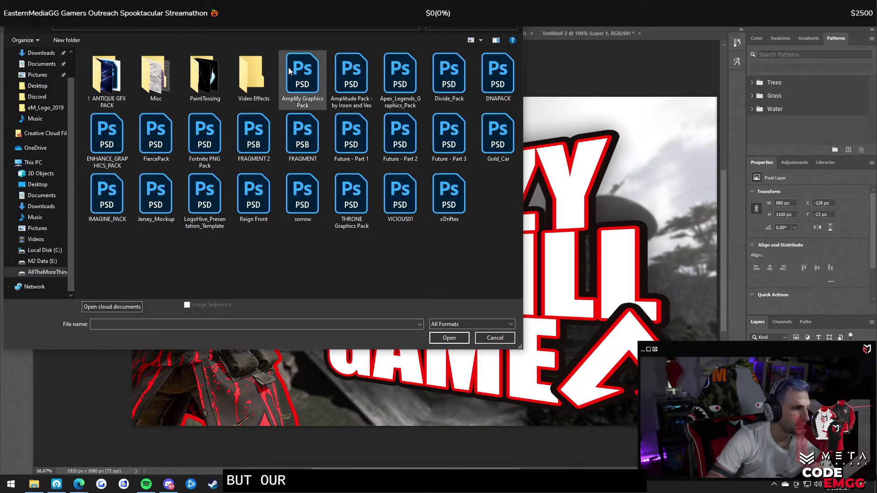
{"action": "left_click", "coordinate": [306, 75]}
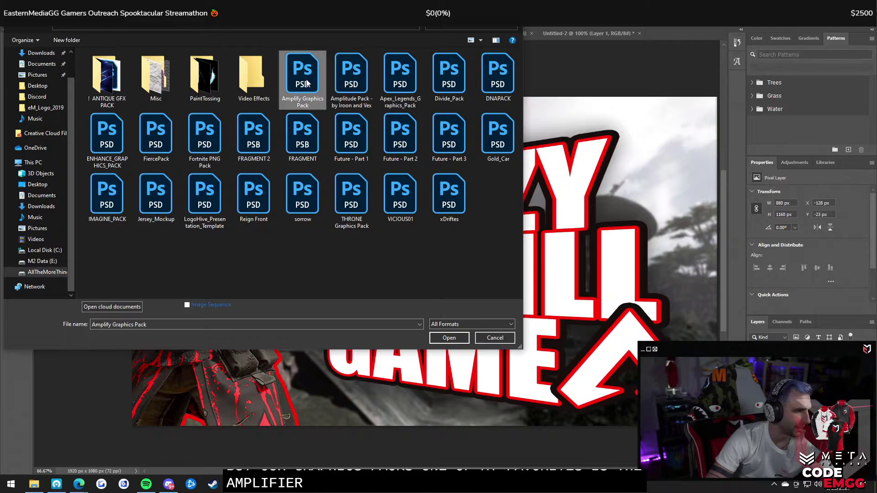
{"action": "double_click", "coordinate": [306, 64]}
{"action": "left_click", "coordinate": [89, 33]}
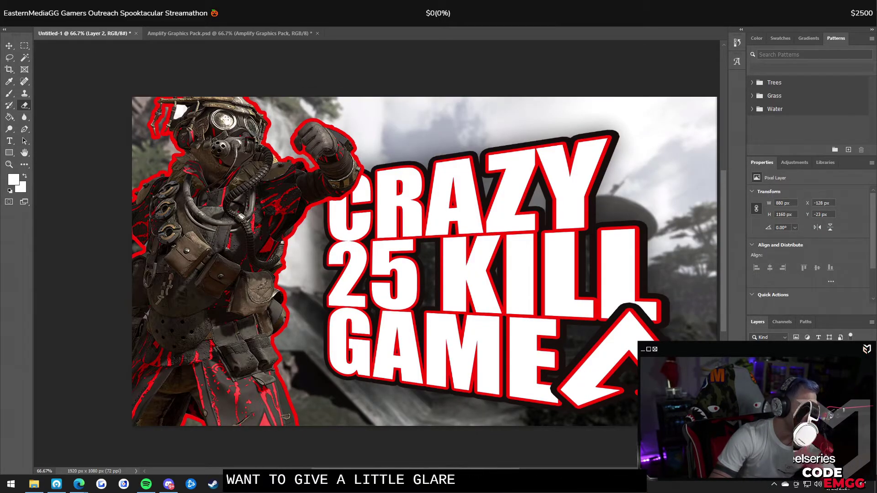
- Copy the orange lens flare from the graphics pack onto Bloodhound's large goggle lens and rotate it slightly
{"action": "key", "text": "ctrl+Tab"}
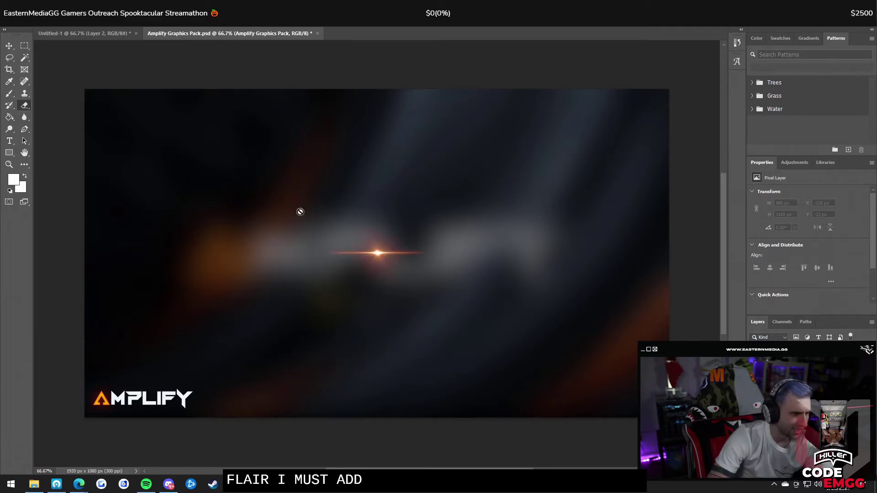
{"action": "left_click_drag", "start_coordinate": [391, 264], "coordinate": [122, 78]}
{"action": "left_click_drag", "start_coordinate": [227, 124], "coordinate": [231, 122]}
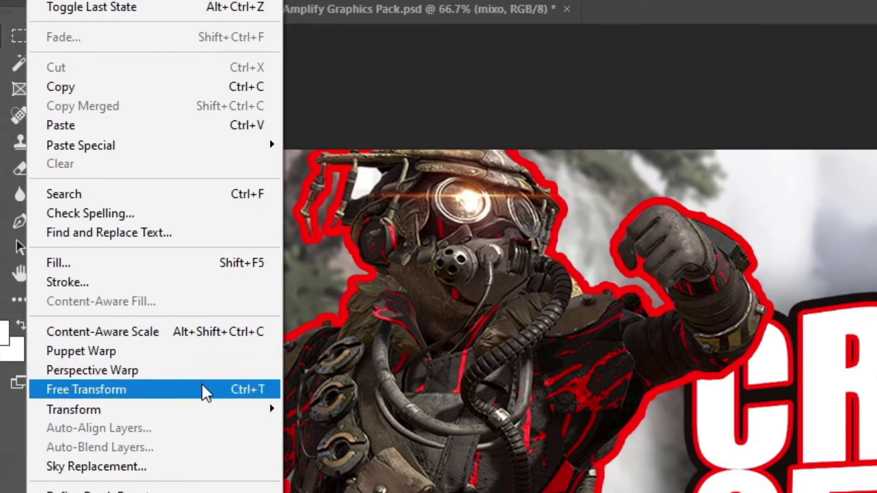
{"action": "left_click", "coordinate": [205, 392]}
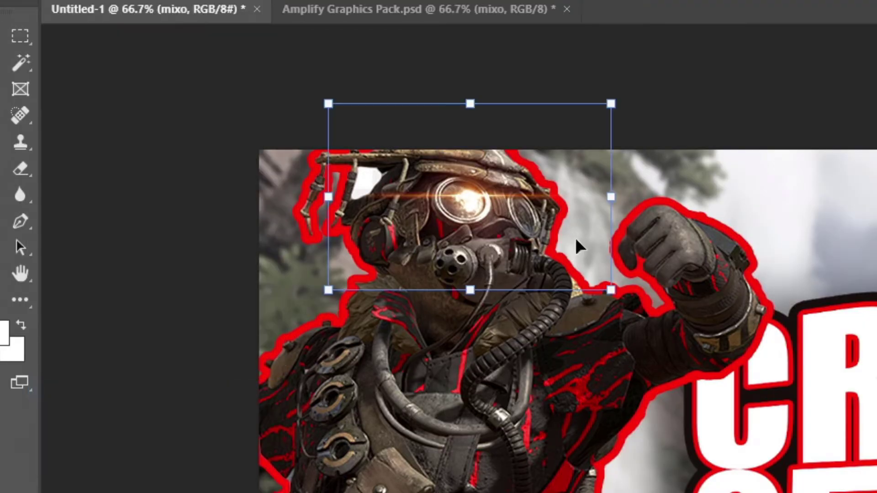
{"action": "left_click_drag", "start_coordinate": [667, 223], "coordinate": [651, 257]}
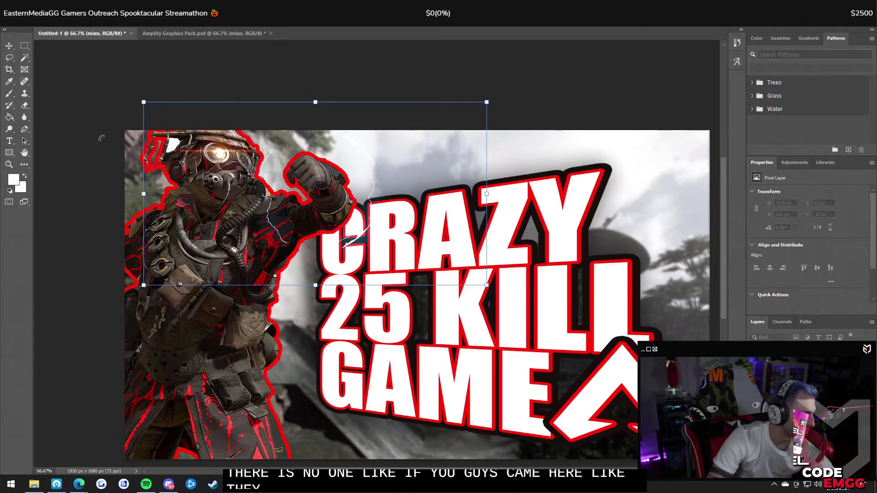
- Display the purple lightning in the graphics pack and place it in the thumbnail, running from Bloodhound's raised fist to the "CRAZY" headline
{"action": "left_click", "coordinate": [9, 46]}
{"action": "left_click", "coordinate": [189, 33]}
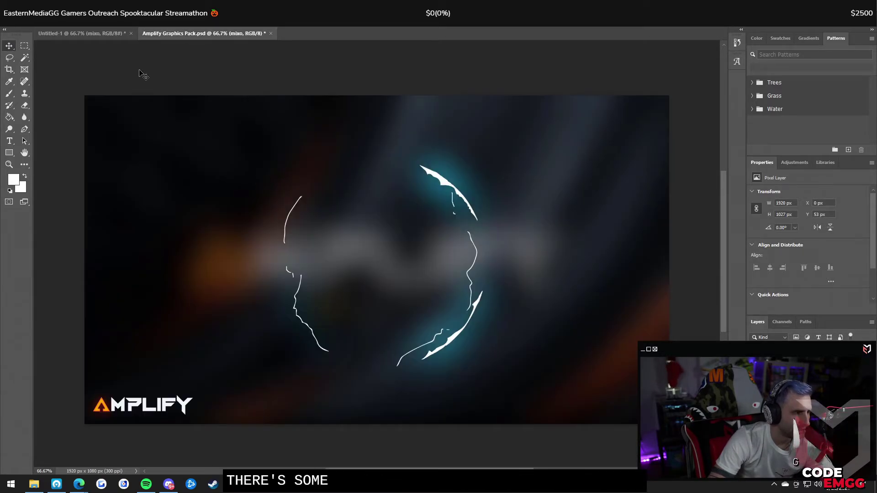
{"action": "key", "text": "ctrl+comma"}
{"action": "key", "text": "ctrl+comma"}
{"action": "key", "text": "ctrl+comma"}
{"action": "key", "text": "ctrl+comma"}
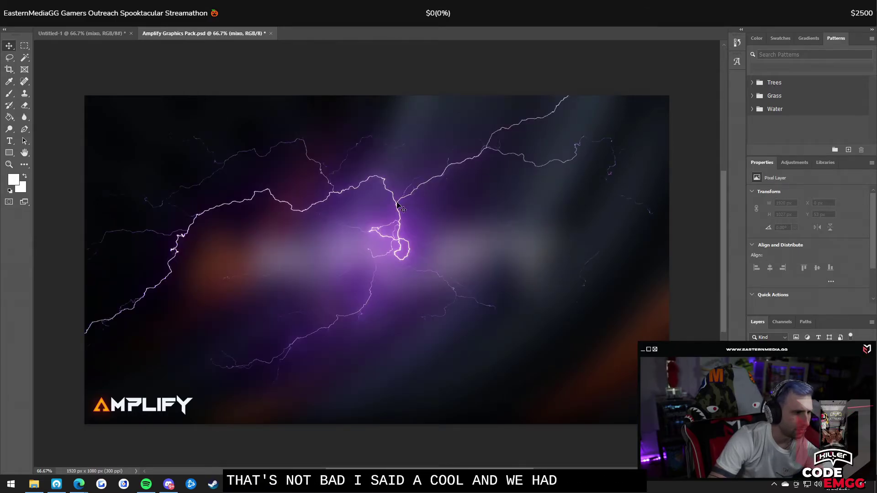
{"action": "left_click_drag", "start_coordinate": [397, 203], "coordinate": [562, 190]}
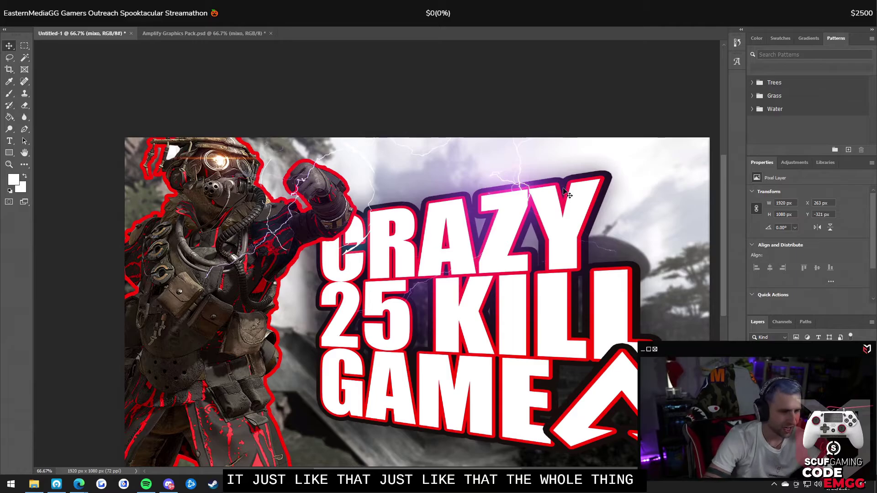
{"action": "left_click_drag", "start_coordinate": [567, 194], "coordinate": [595, 203]}
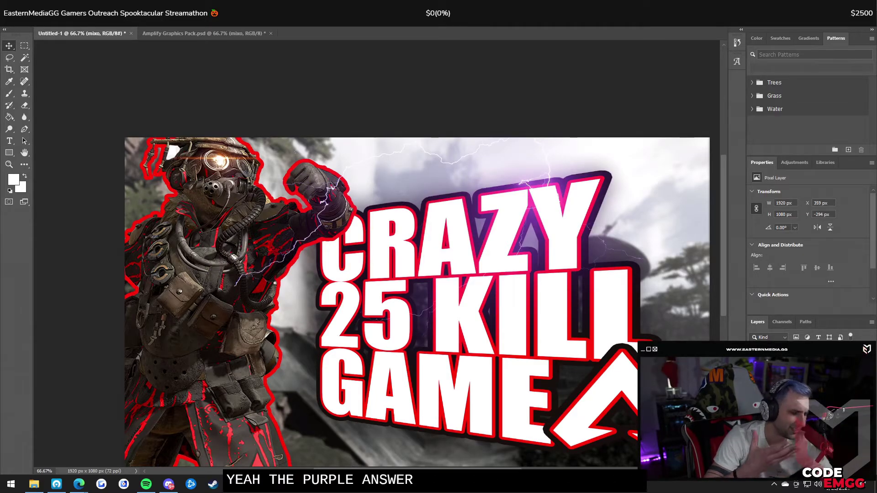
- Compare Bloodhound with and without the red outline and leave the outline off
{"action": "scroll", "coordinate": [354, 194], "scroll_direction": "down", "scroll_amount": 1}
{"action": "key", "text": "ctrl+z"}
{"action": "key", "text": "ctrl+shift+z"}
{"action": "key", "text": "ctrl+z"}
{"action": "key", "text": "ctrl+shift+z"}
{"action": "key", "text": "ctrl+z"}
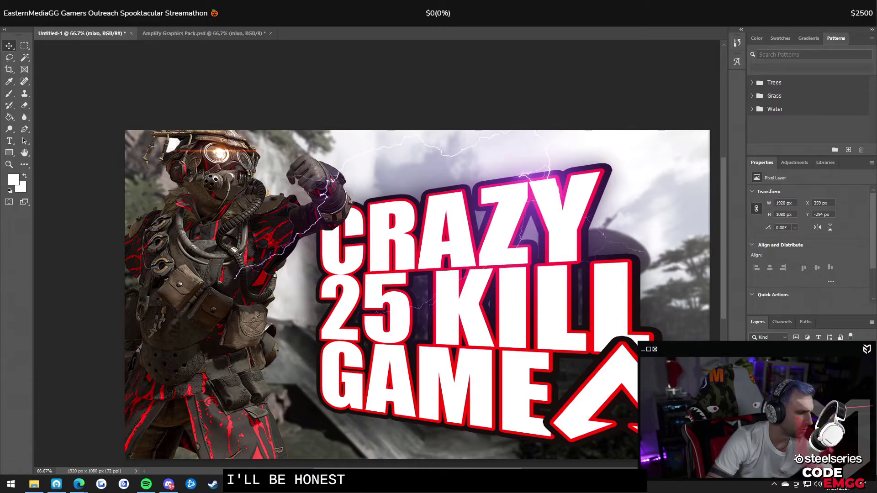
{"action": "key", "text": "ctrl+z"}
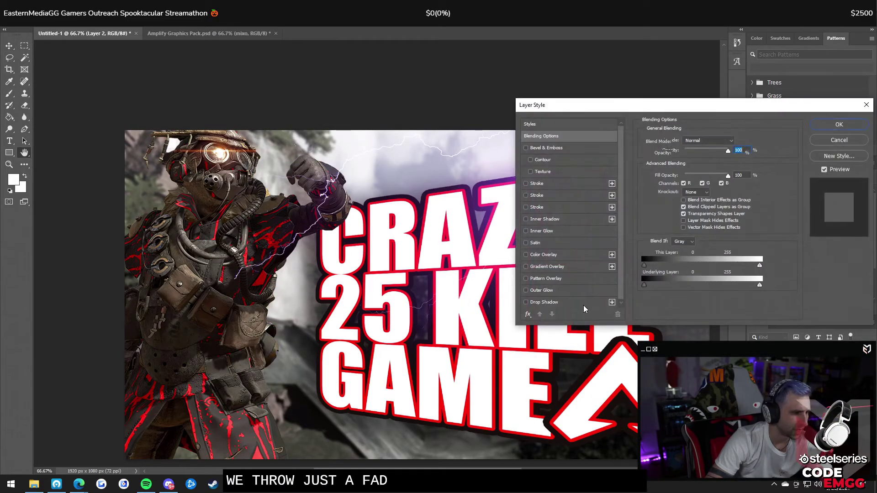
- Add a black drop shadow and a black outer glow to the Bloodhound layer
{"action": "left_click", "coordinate": [580, 303]}
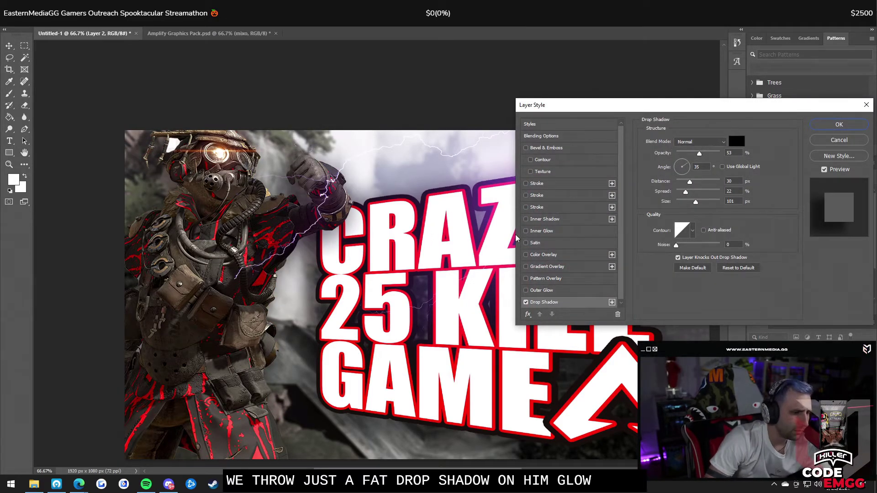
{"action": "left_click", "coordinate": [542, 290]}
{"action": "left_click", "coordinate": [685, 174]}
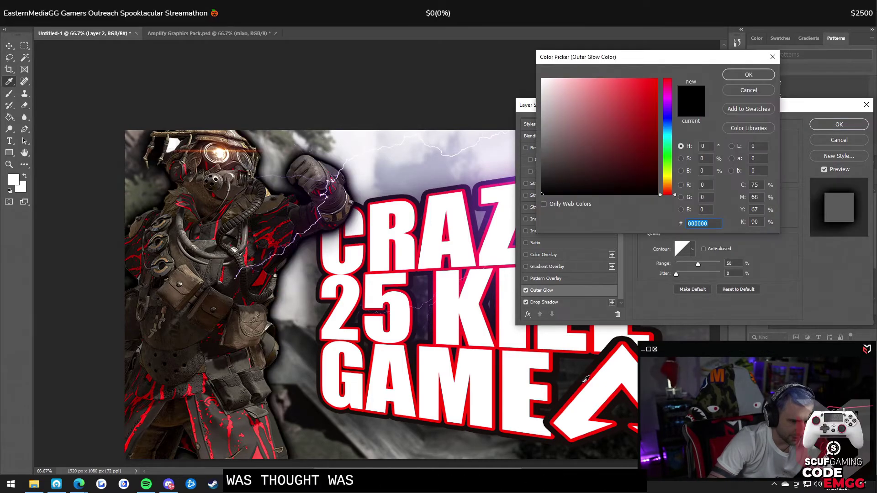
{"action": "left_click", "coordinate": [667, 101]}
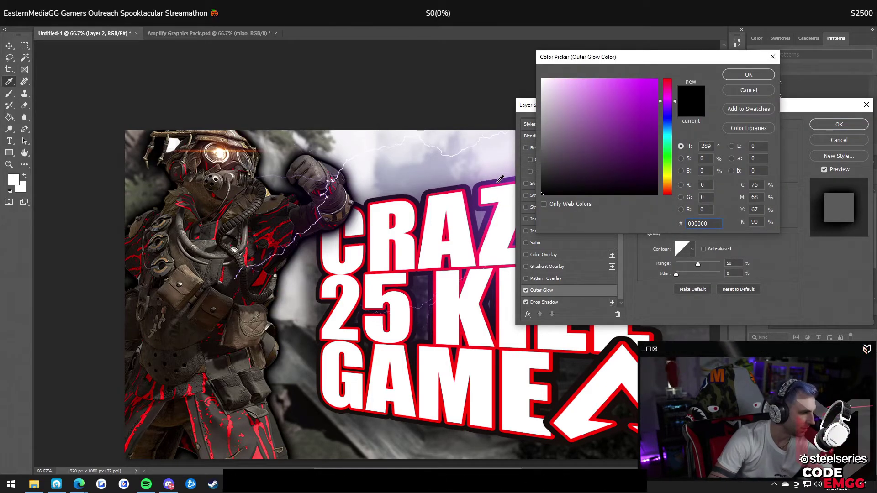
{"action": "key", "text": "Return"}
{"action": "key", "text": "Return"}
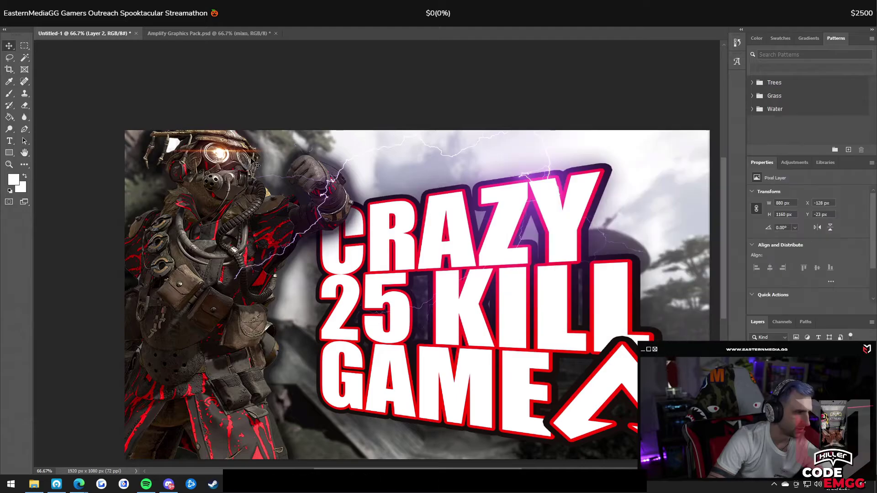
- Add the glowing orange sparks from the graphics pack across the lower part of the thumbnail
{"action": "left_click", "coordinate": [226, 35]}
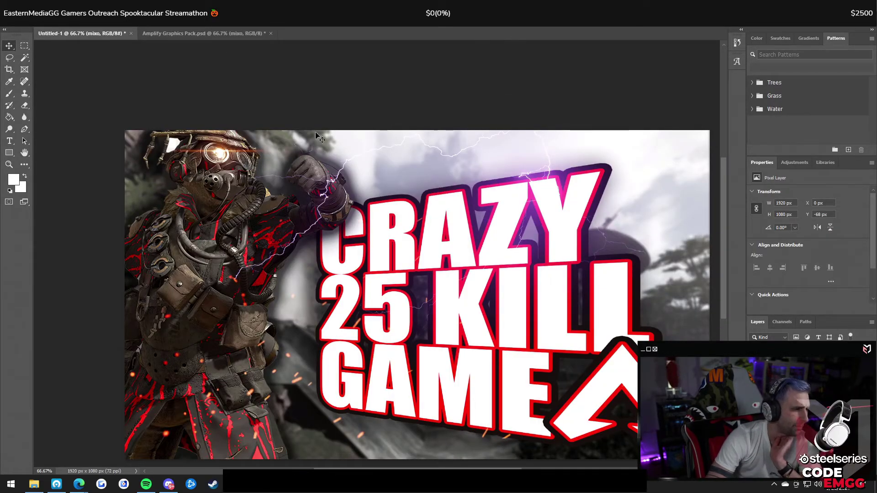
{"action": "scroll", "coordinate": [726, 245], "scroll_direction": "down", "scroll_amount": 1}
- Create a new layer directly above the background image and fill it with black (000000)
{"action": "left_click", "coordinate": [785, 389]}
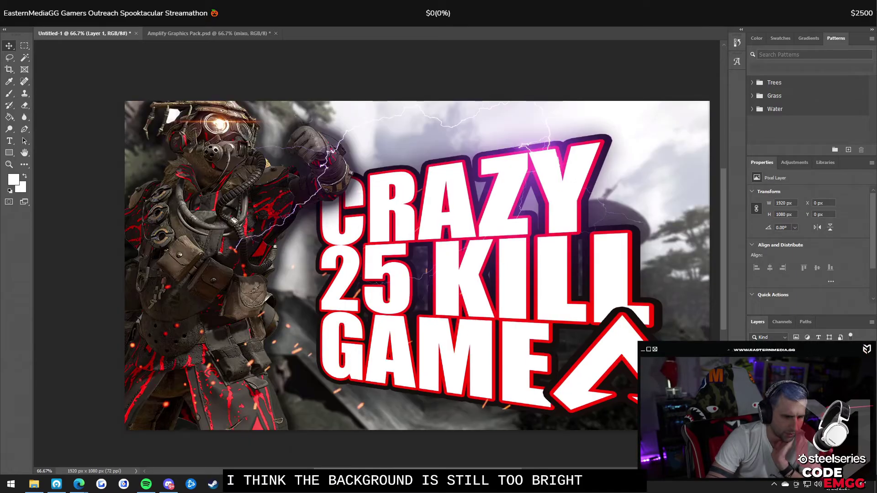
{"action": "key", "text": "ctrl+shift+alt+n"}
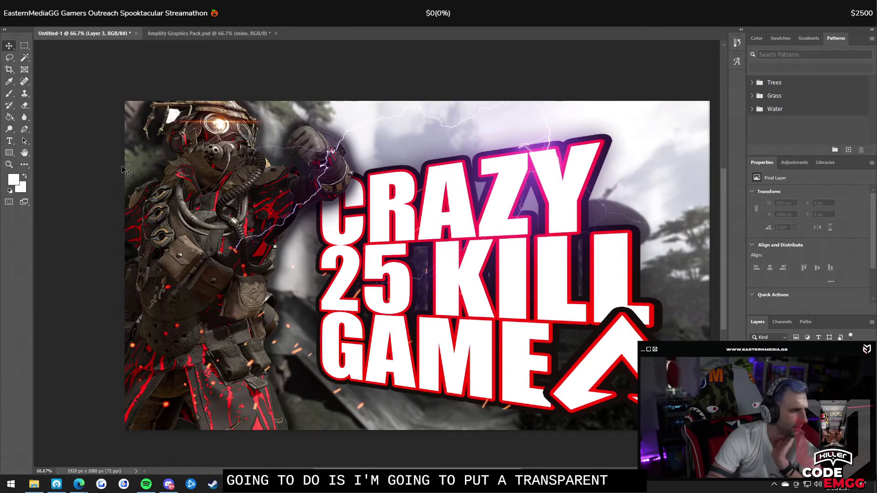
{"action": "left_click", "coordinate": [14, 179]}
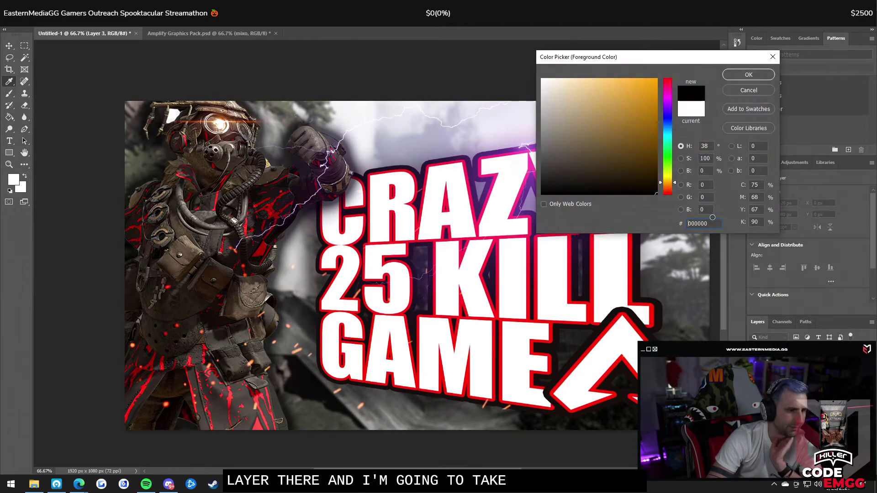
{"action": "left_click", "coordinate": [758, 77]}
{"action": "left_click", "coordinate": [430, 141]}
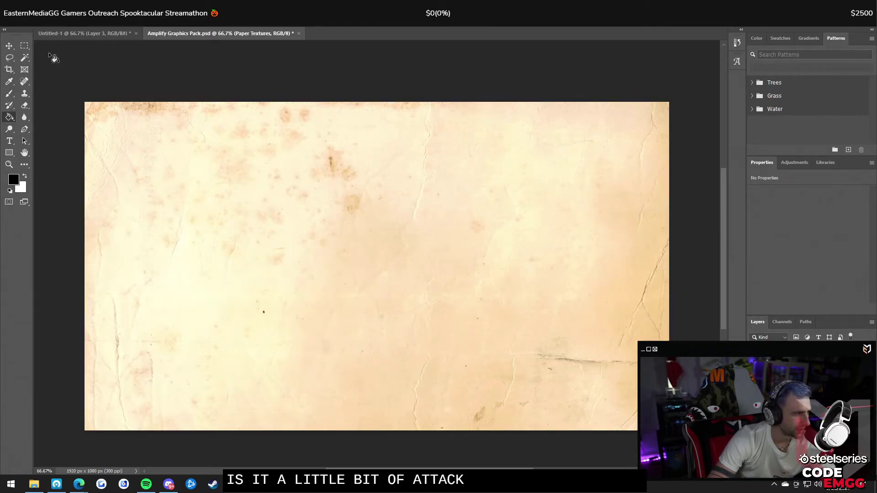
- Copy the stained paper texture from the graphics pack over the thumbnail's background to give it a warm tint
{"action": "key", "text": "v"}
{"action": "left_click_drag", "start_coordinate": [224, 135], "coordinate": [316, 121]}
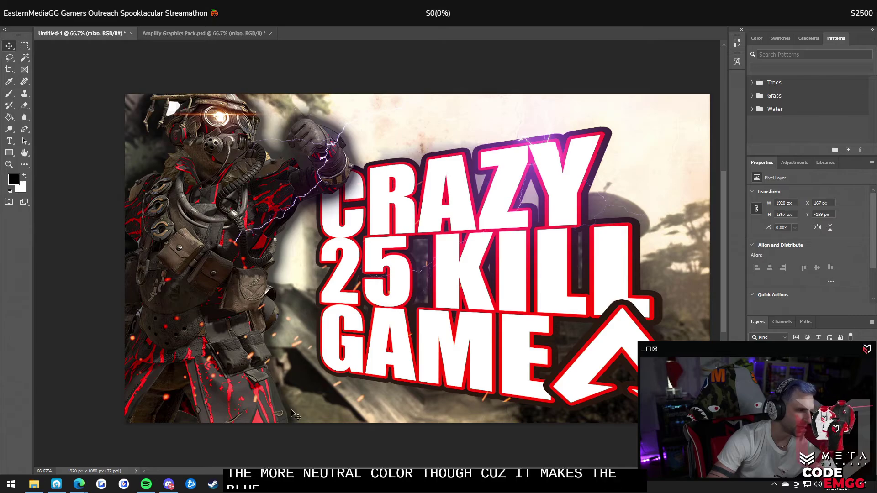
{"action": "left_click", "coordinate": [752, 402]}
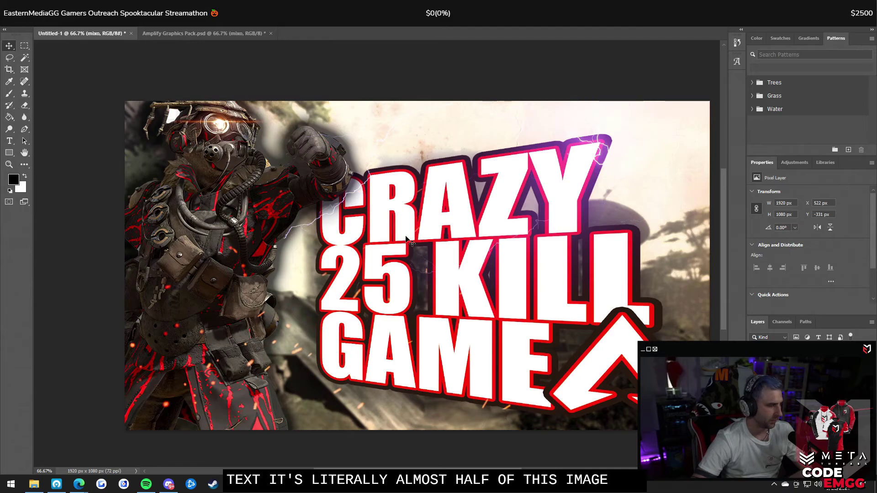
- Switch to YouTube's home page in the browser to check thumbnail size and text legibility, and return to Photoshop
{"action": "key", "text": "alt+Tab"}
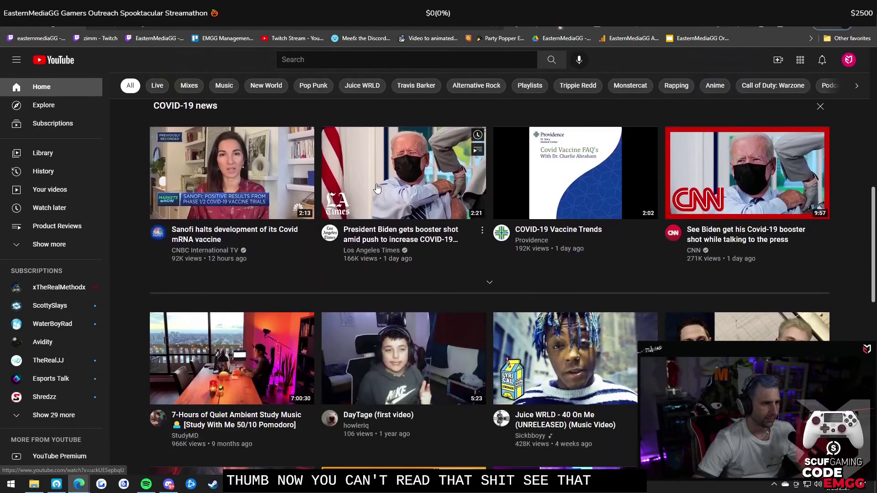
{"action": "key", "text": "alt+Right"}
{"action": "key", "text": "alt+Tab"}
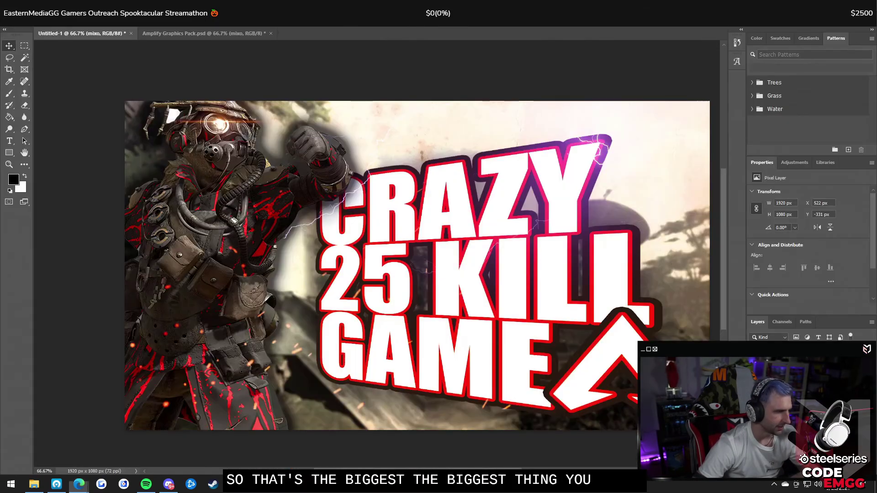